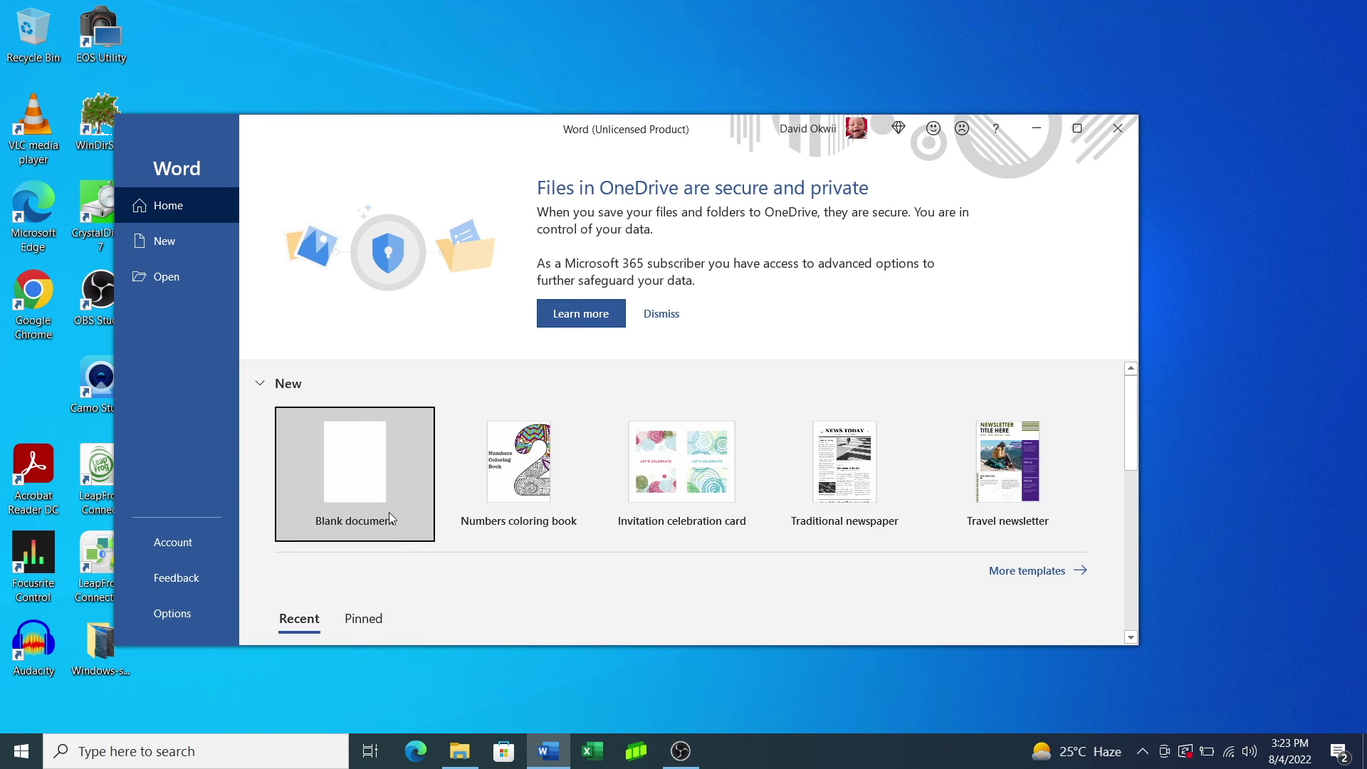
Create a new Word document from the Numbers coloring book template and dismiss the tip
click(352, 455)
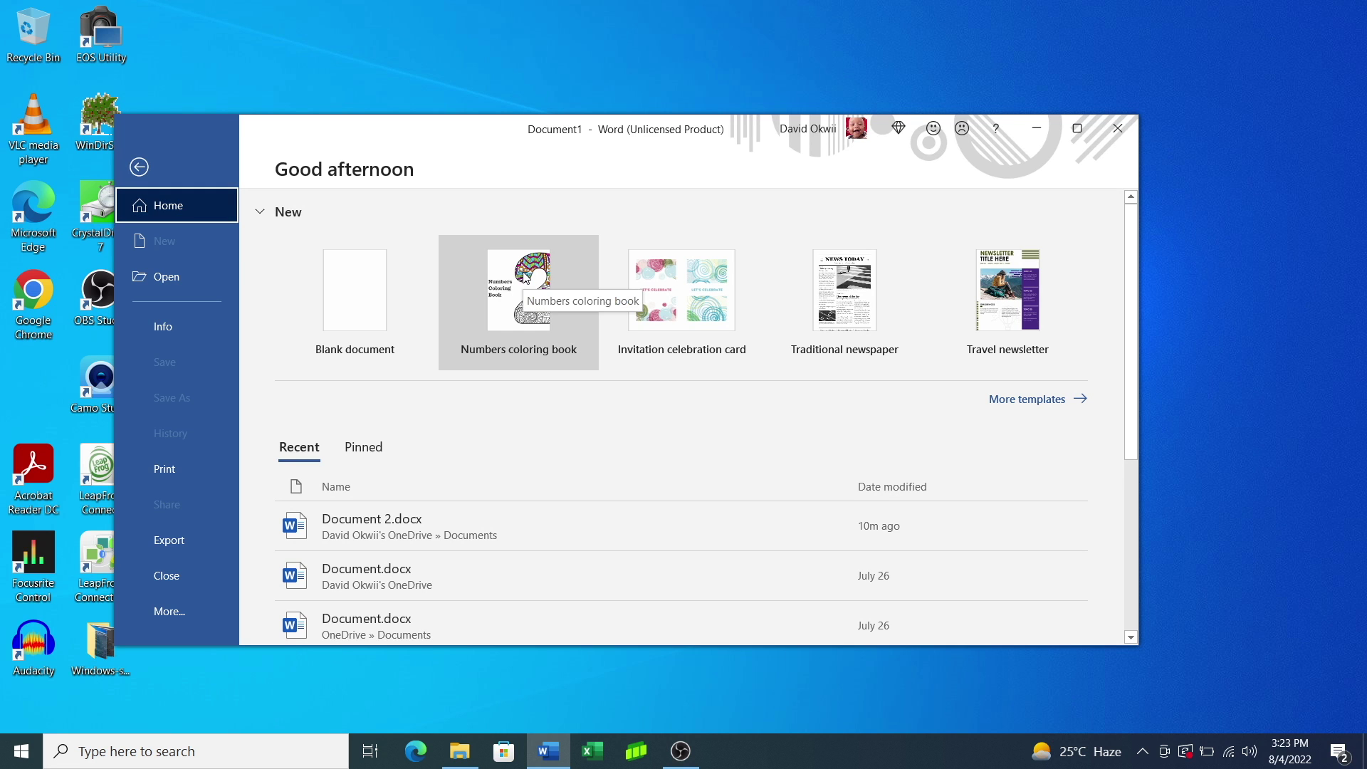
click(523, 278)
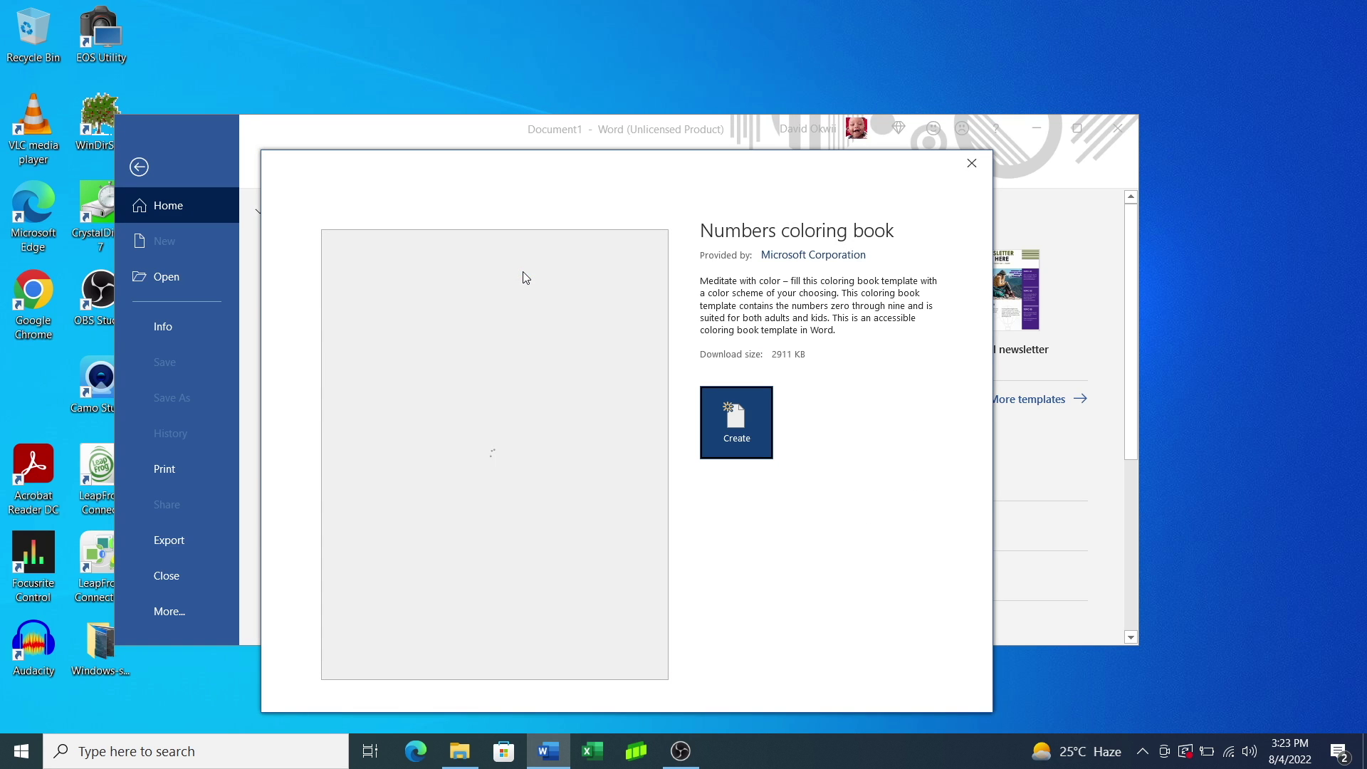
click(716, 411)
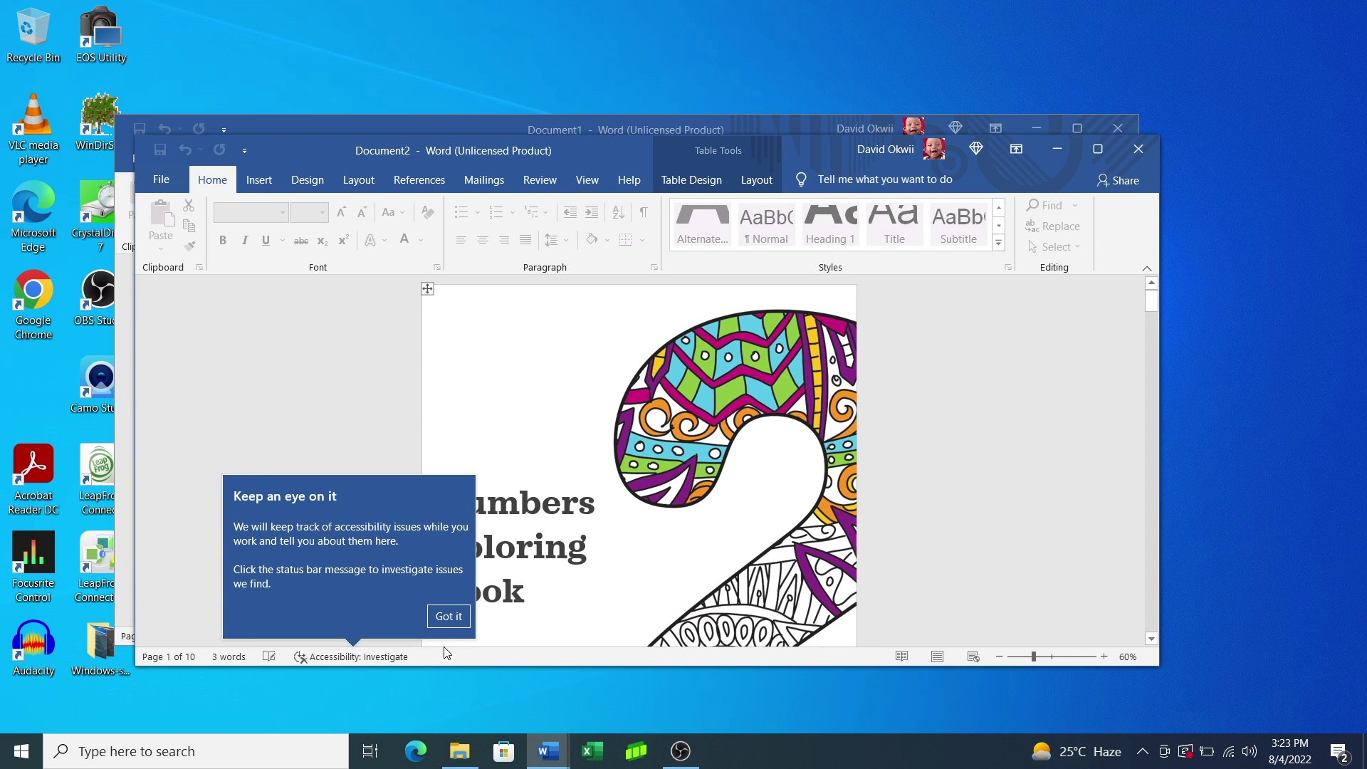
click(449, 616)
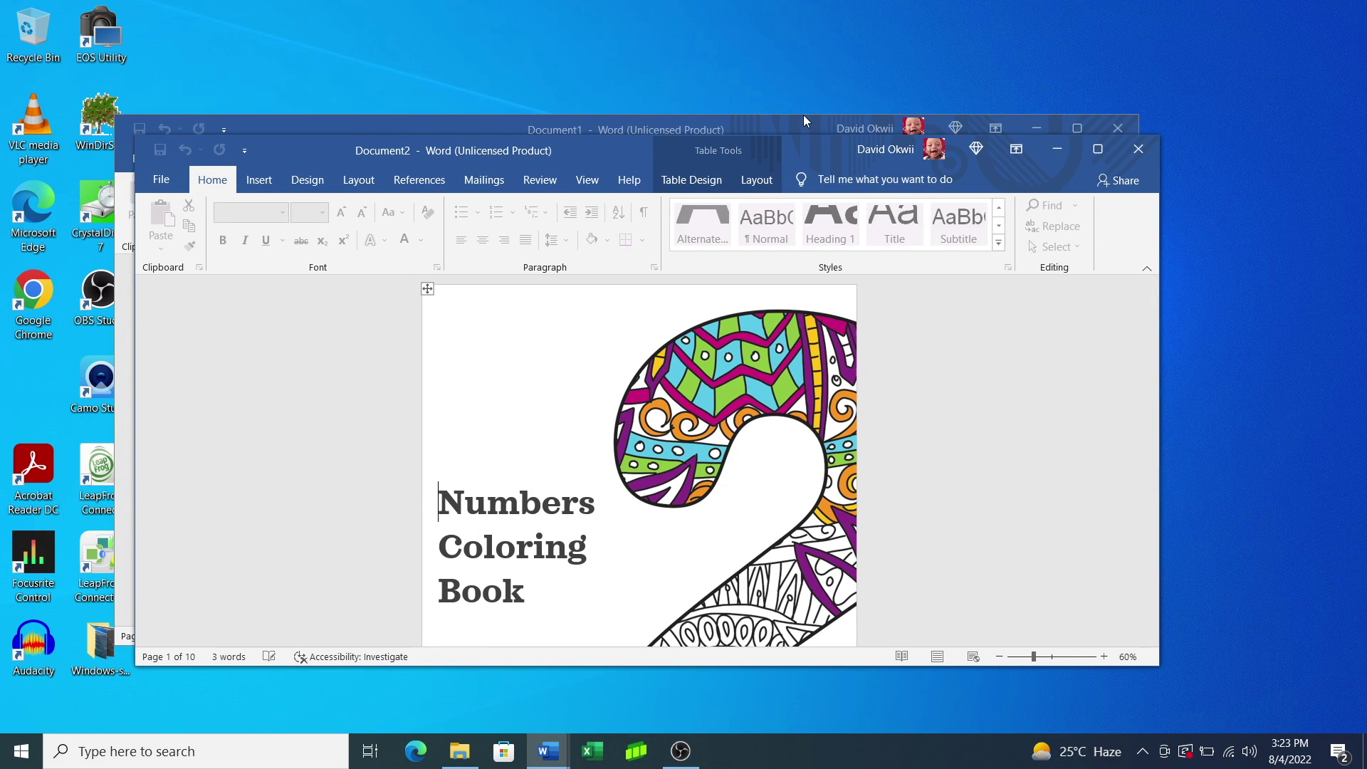
Maximize the window, scroll through the coloring pages, and open the File start screen
double_click(821, 145)
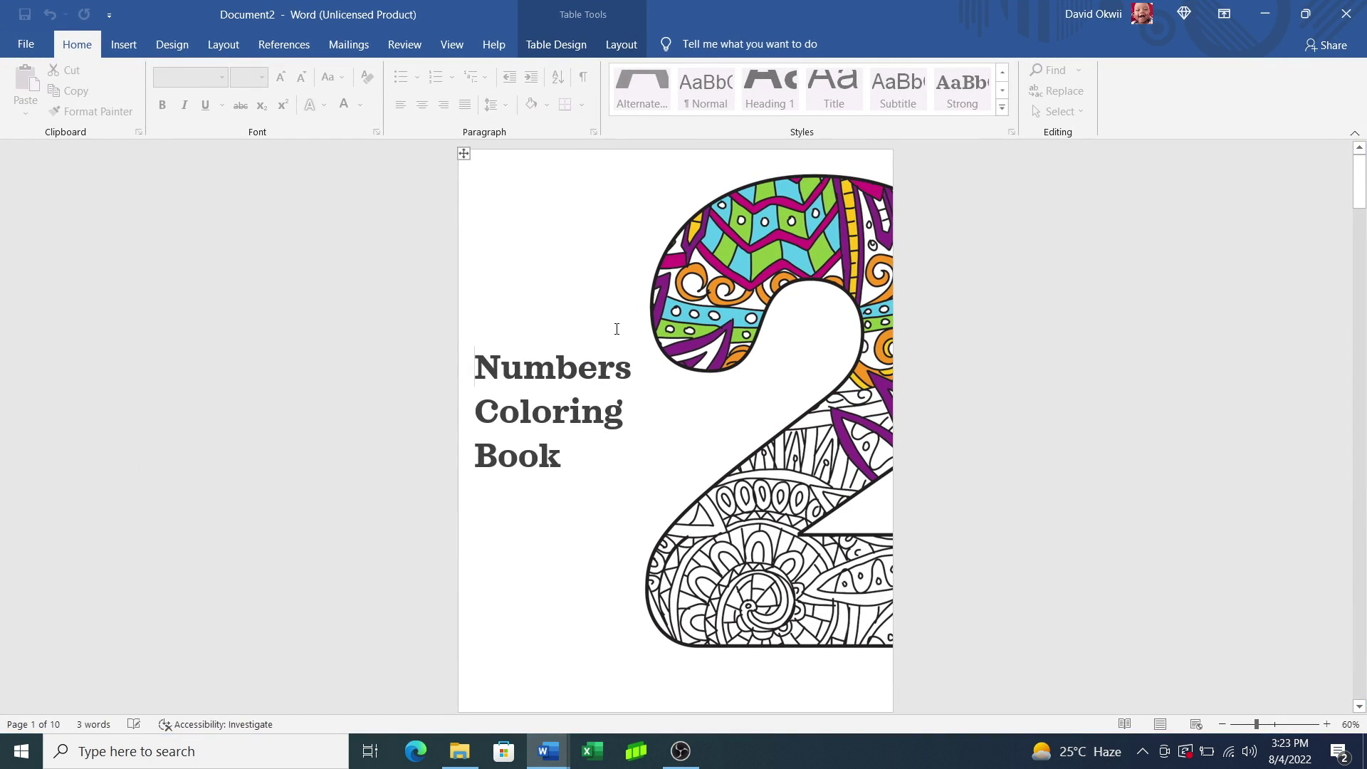
scroll(616, 329, down, 2)
scroll(616, 329, down, 15)
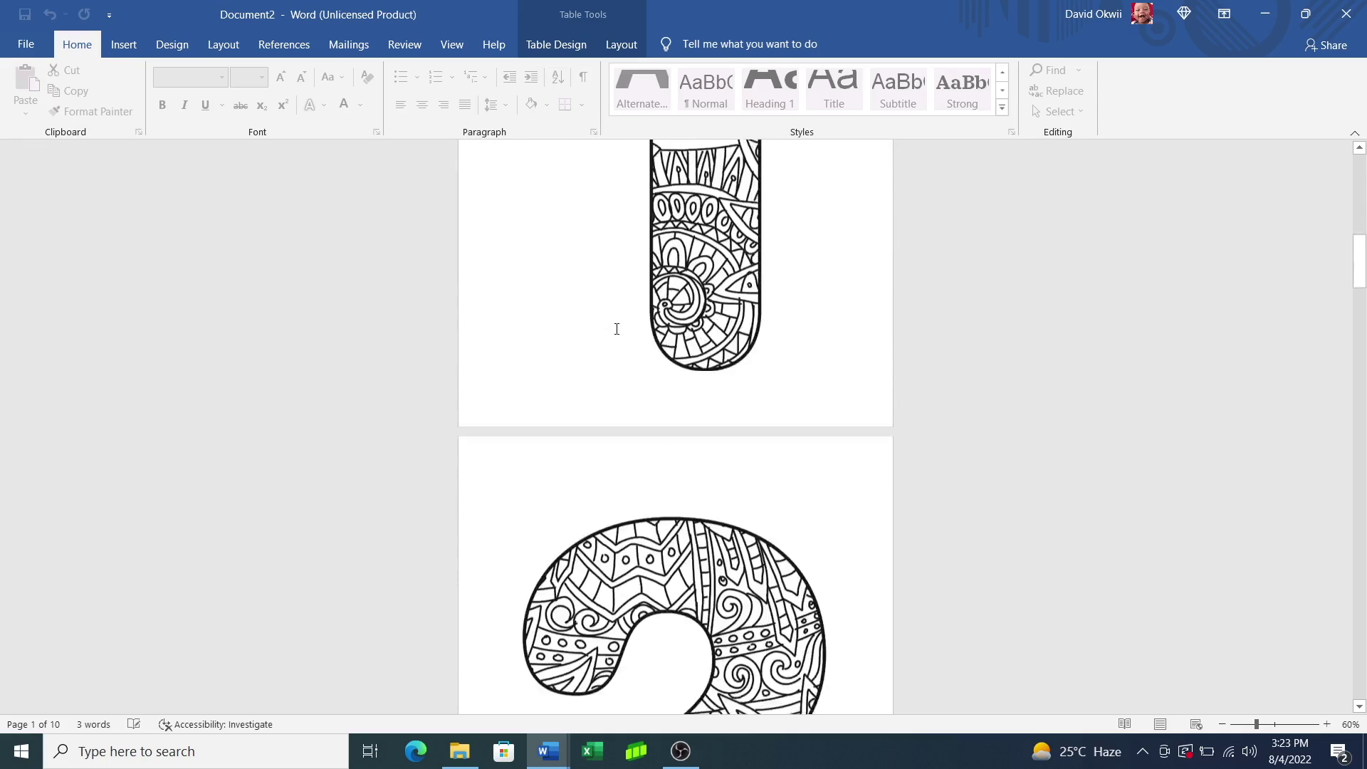
scroll(617, 329, down, 15)
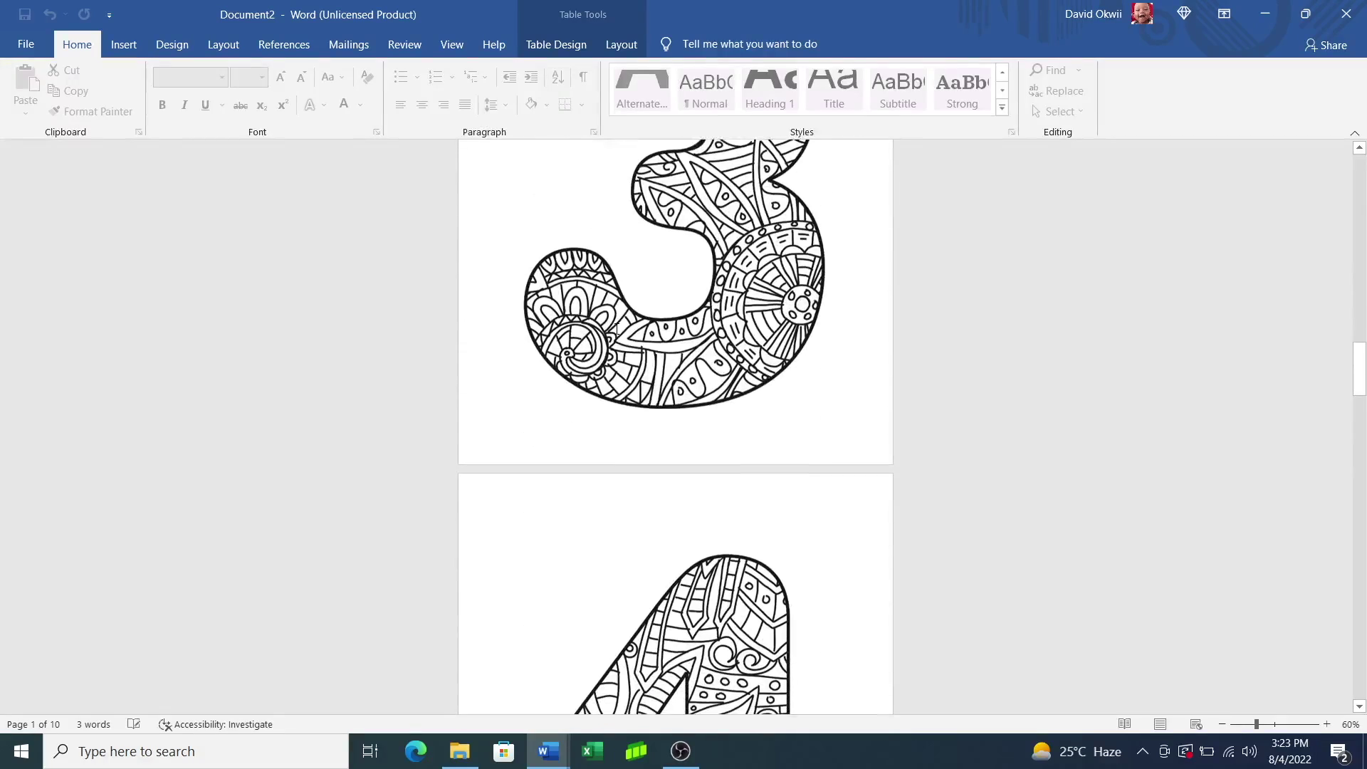
scroll(616, 329, down, 5)
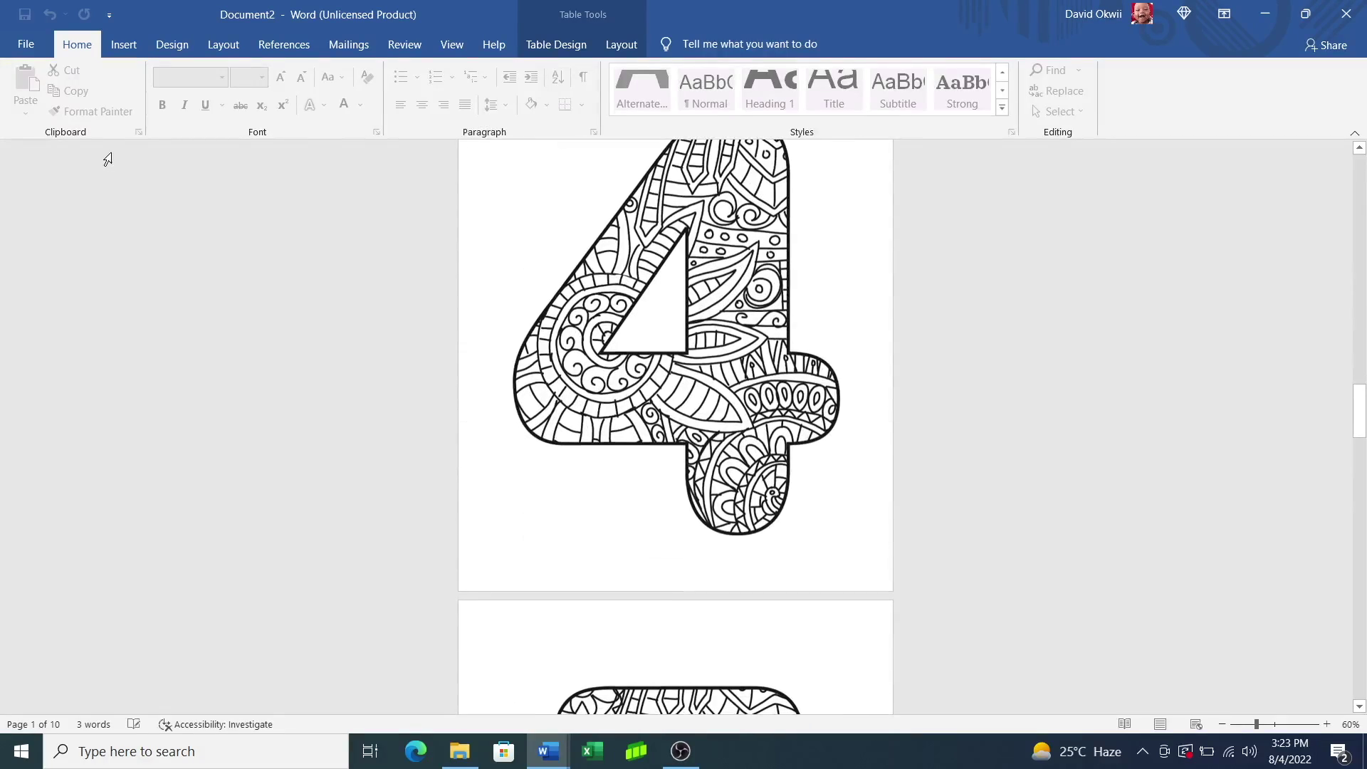
click(25, 44)
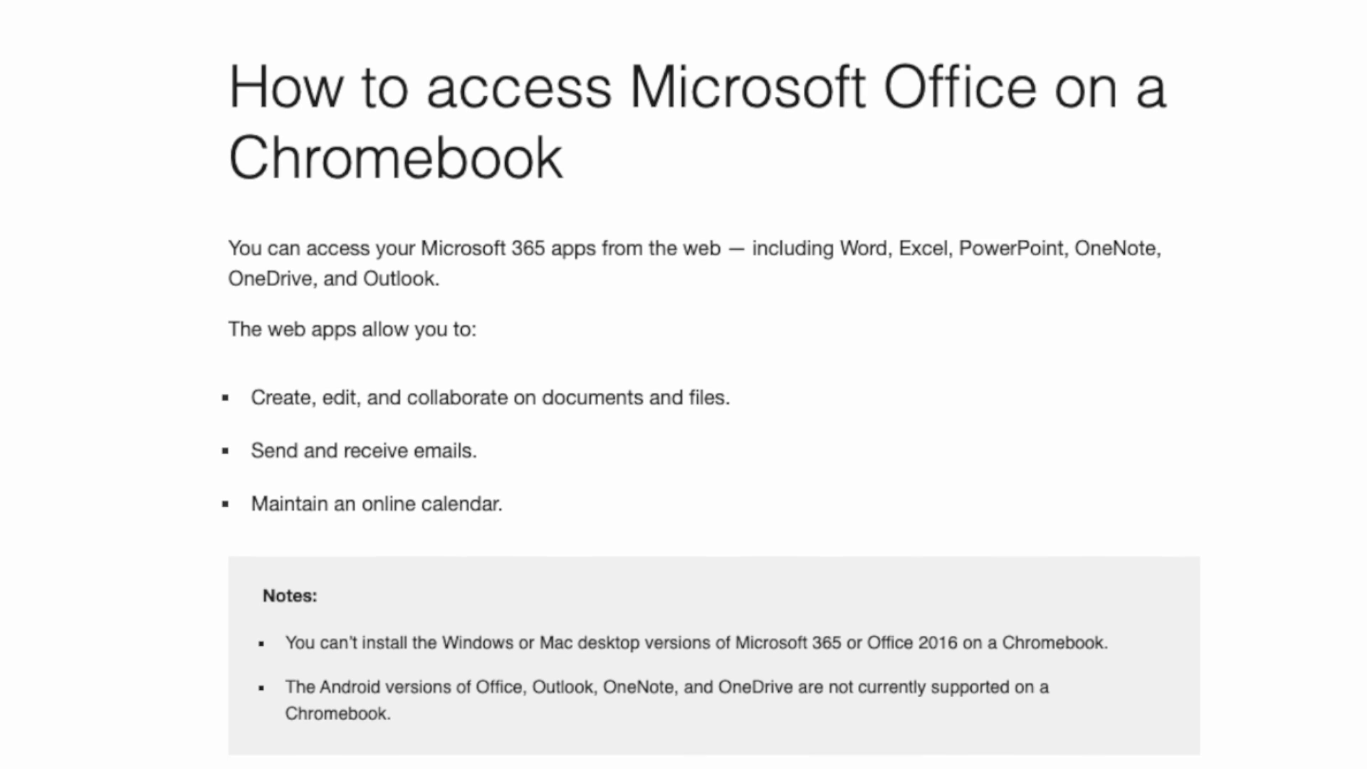
Select the first note, which says desktop Office versions can't be used on a Chromebook
drag(286, 642, 1137, 641)
click(1142, 640)
triple_click(1112, 629)
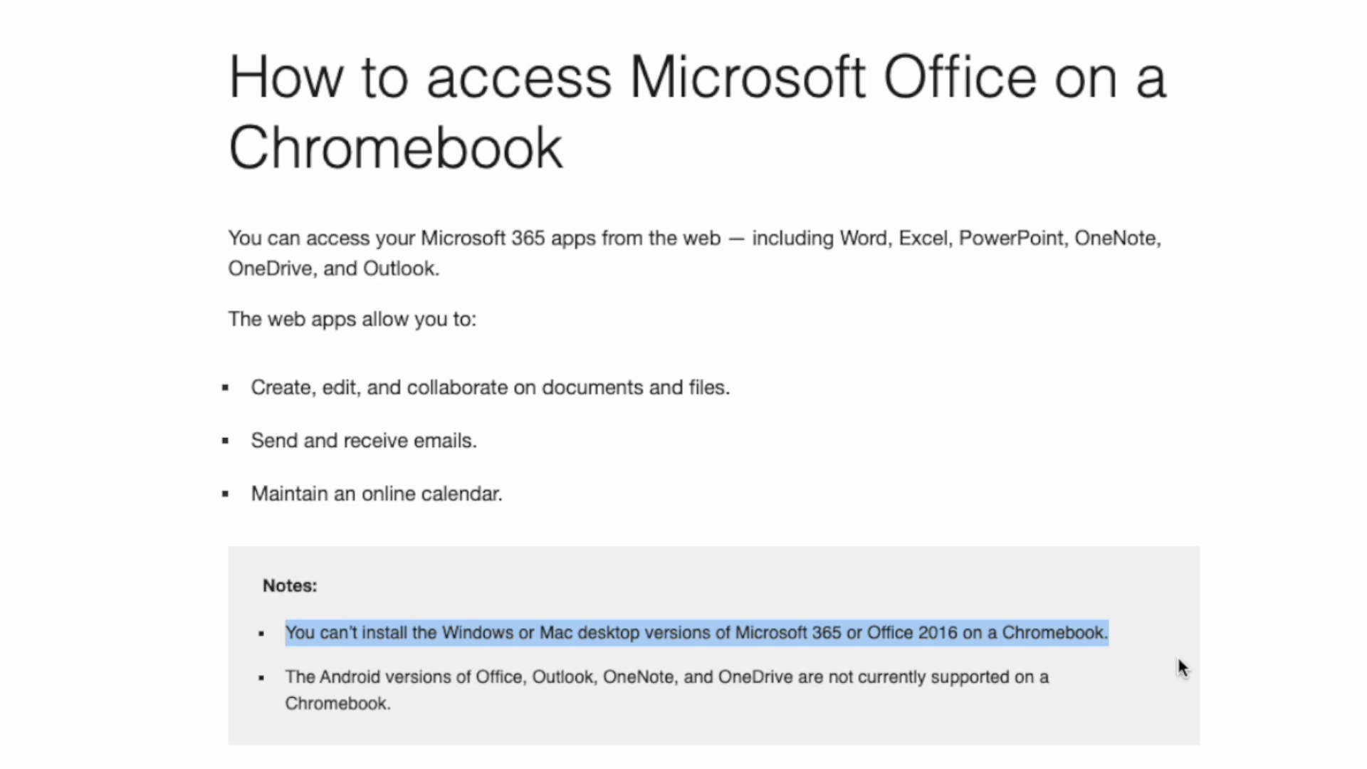
Scroll down and select the second note, about Android Office versions
scroll(1176, 655, down, 1)
scroll(1177, 655, down, 2)
click(1031, 618)
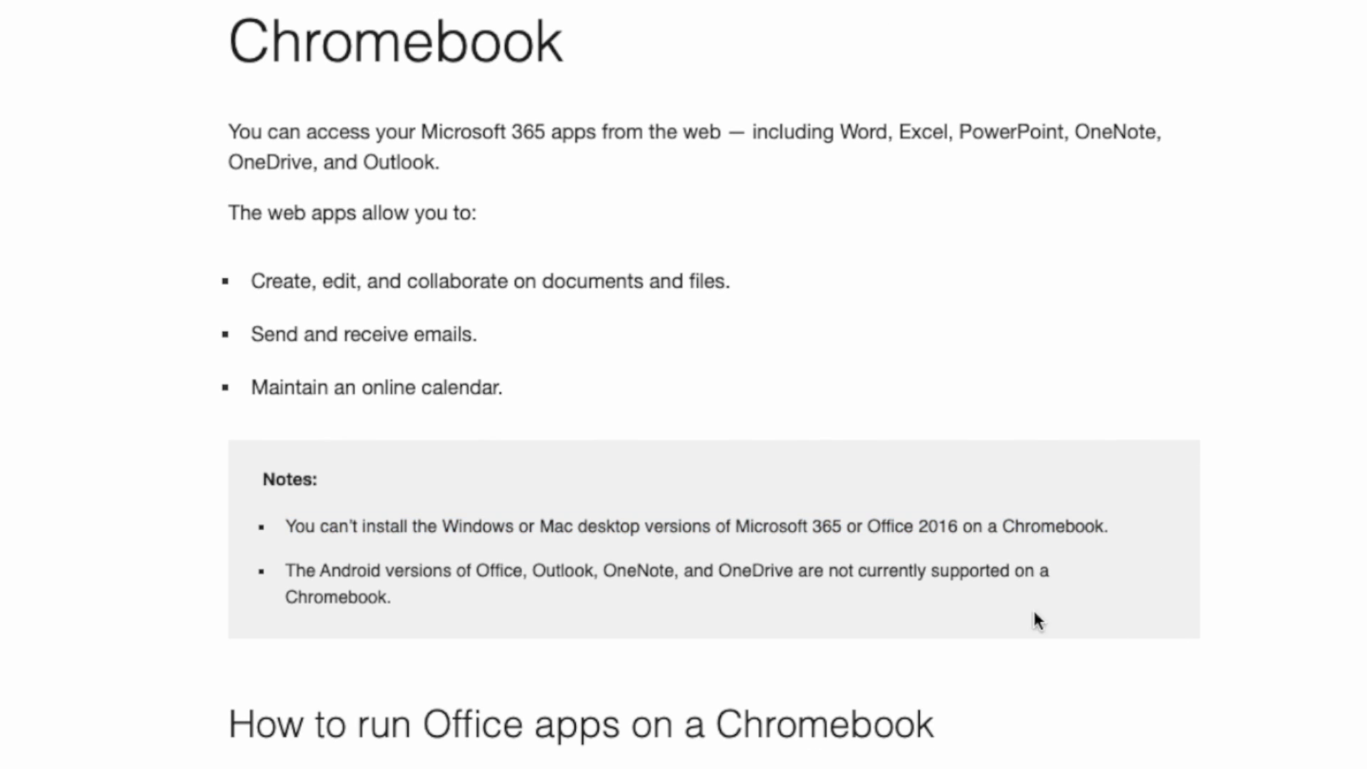
drag(289, 569, 401, 605)
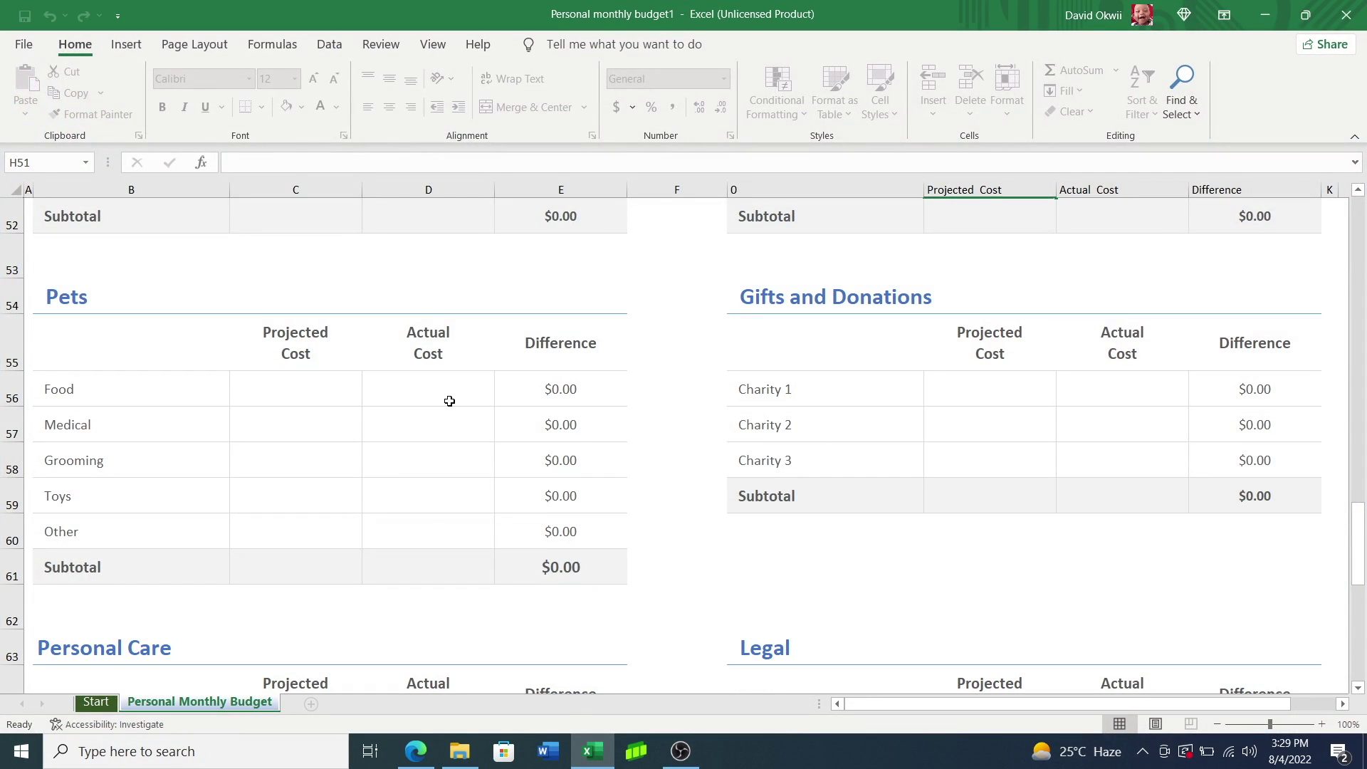
scroll(318, 342, up, 17)
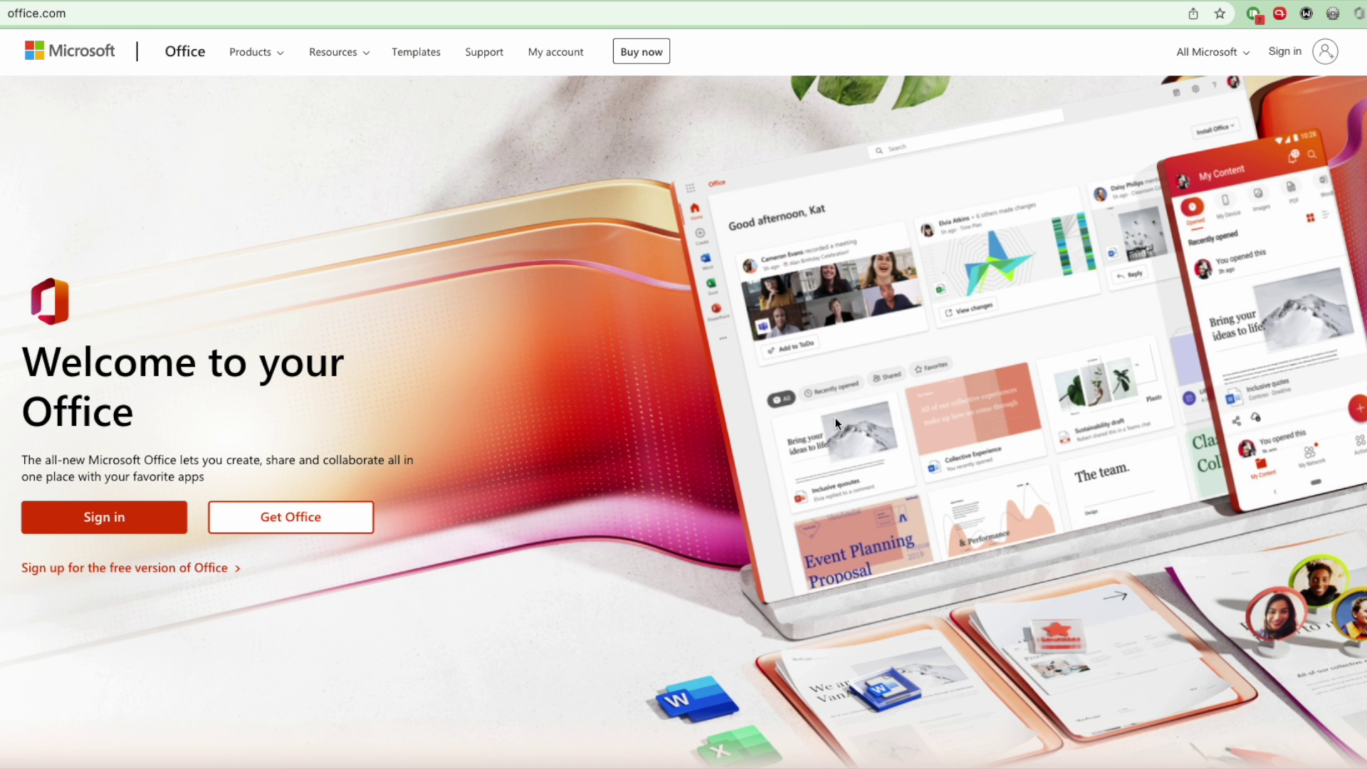
Scroll down through the office.com welcome page
scroll(835, 423, down, 1)
scroll(835, 424, down, 10)
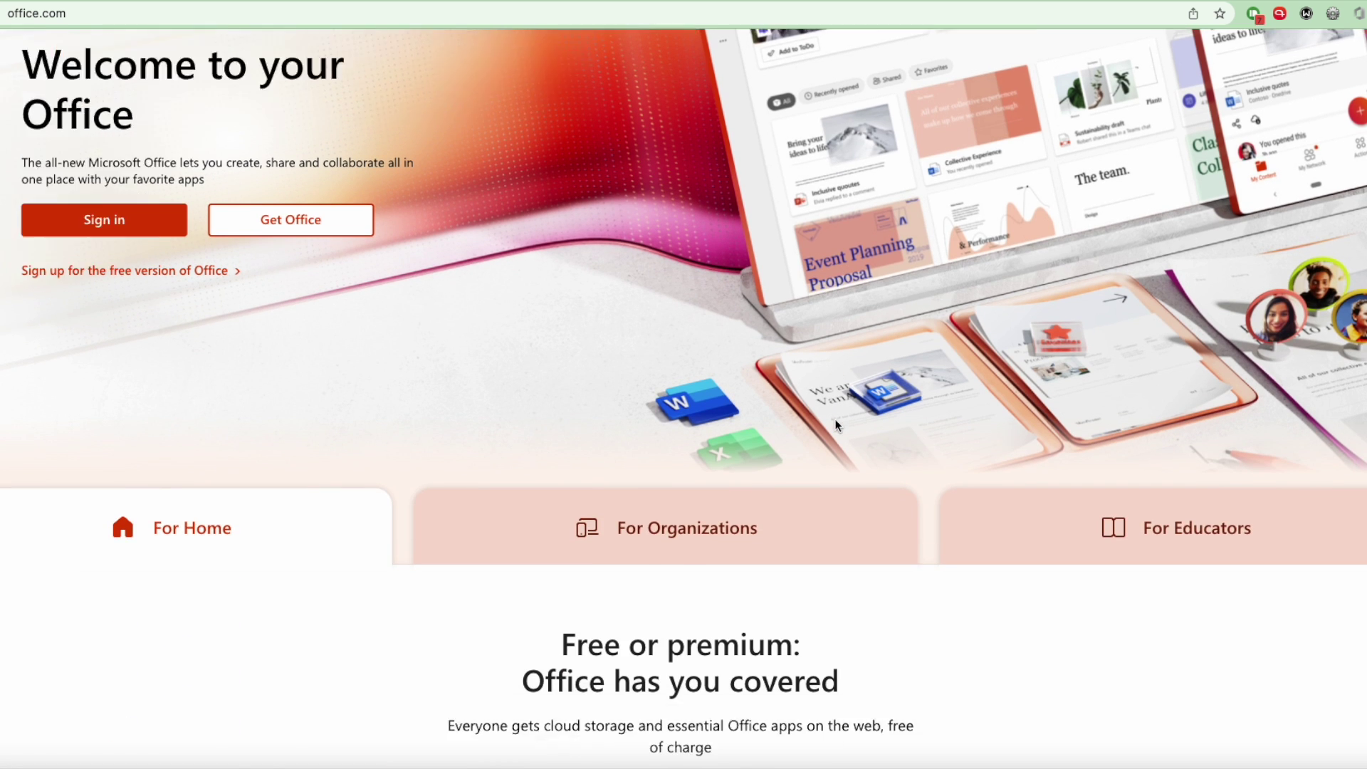
scroll(835, 424, down, 10)
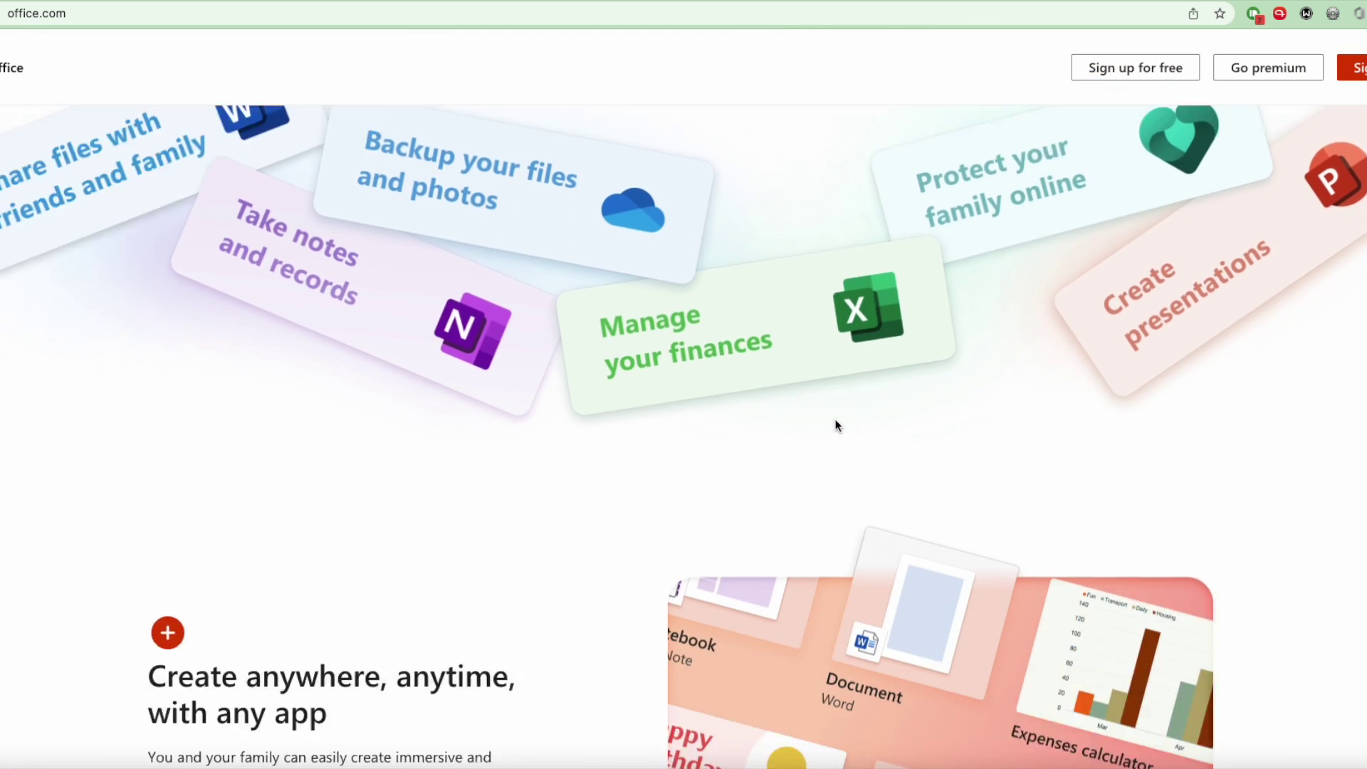
scroll(837, 425, down, 8)
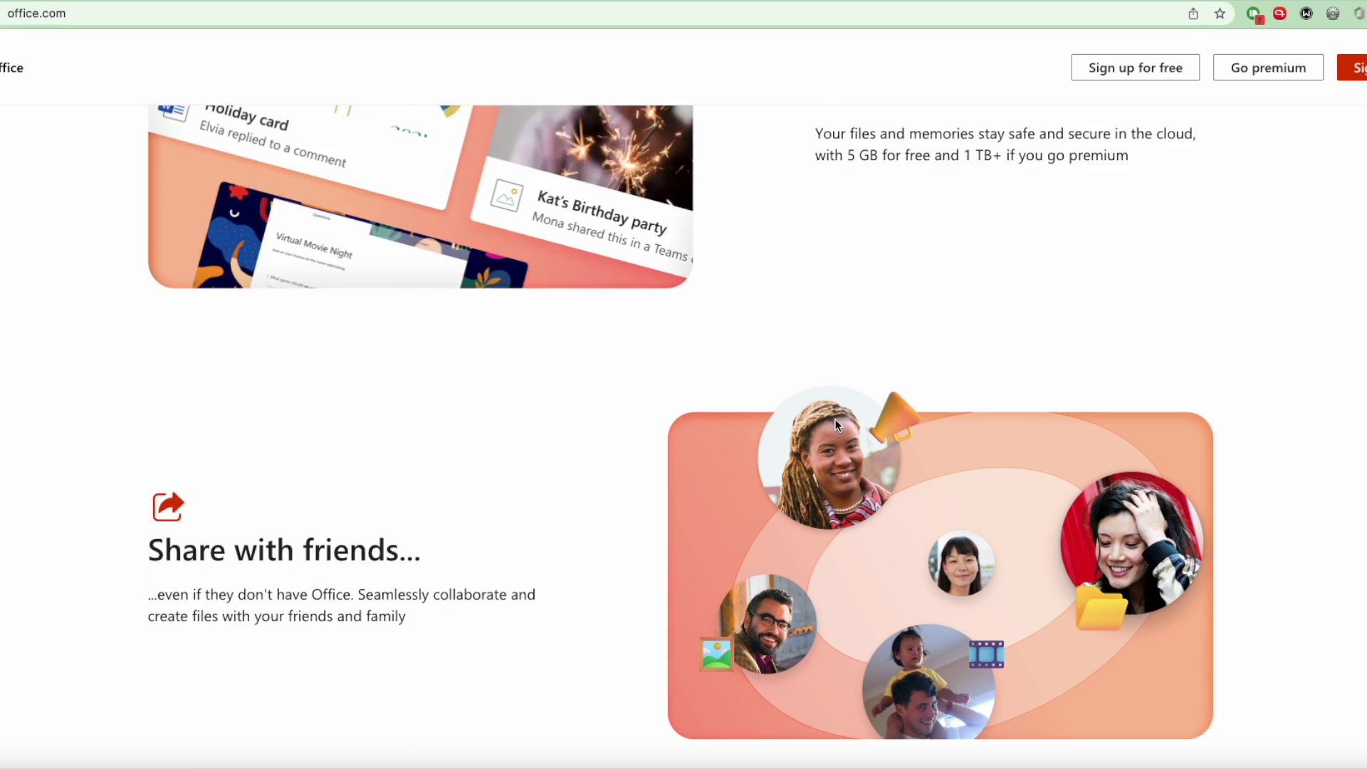
scroll(837, 425, down, 6)
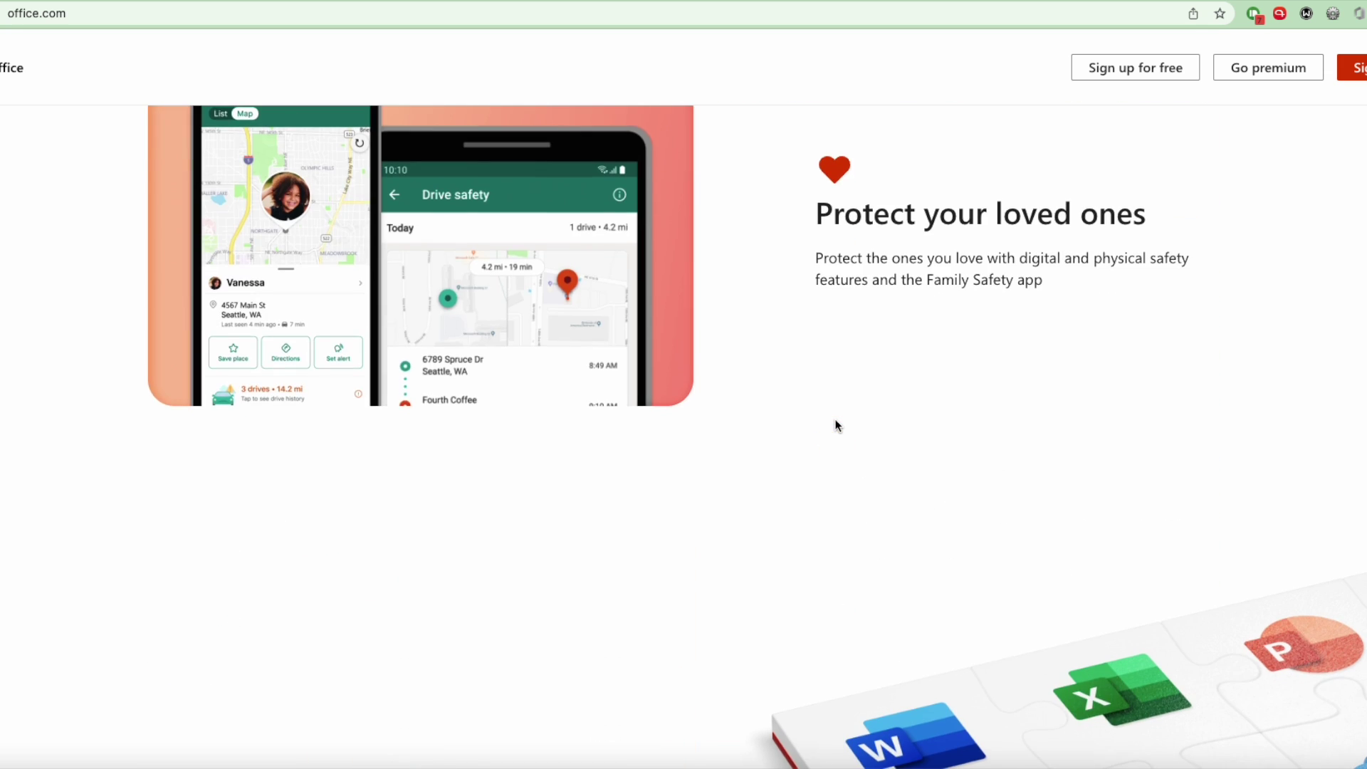
scroll(837, 425, down, 6)
scroll(837, 425, down, 8)
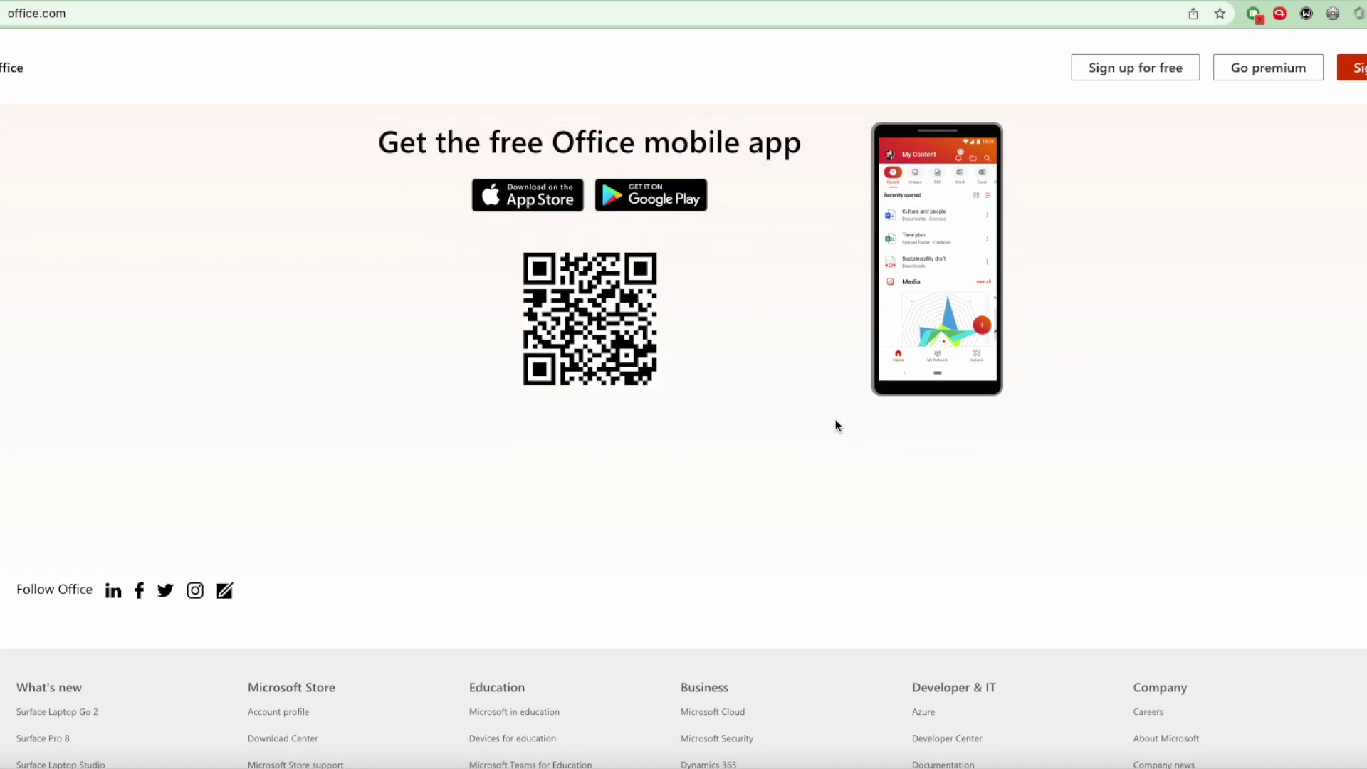
scroll(837, 425, down, 3)
Scroll back up and go to Windows Apps from the All Microsoft menu
scroll(837, 425, up, 4)
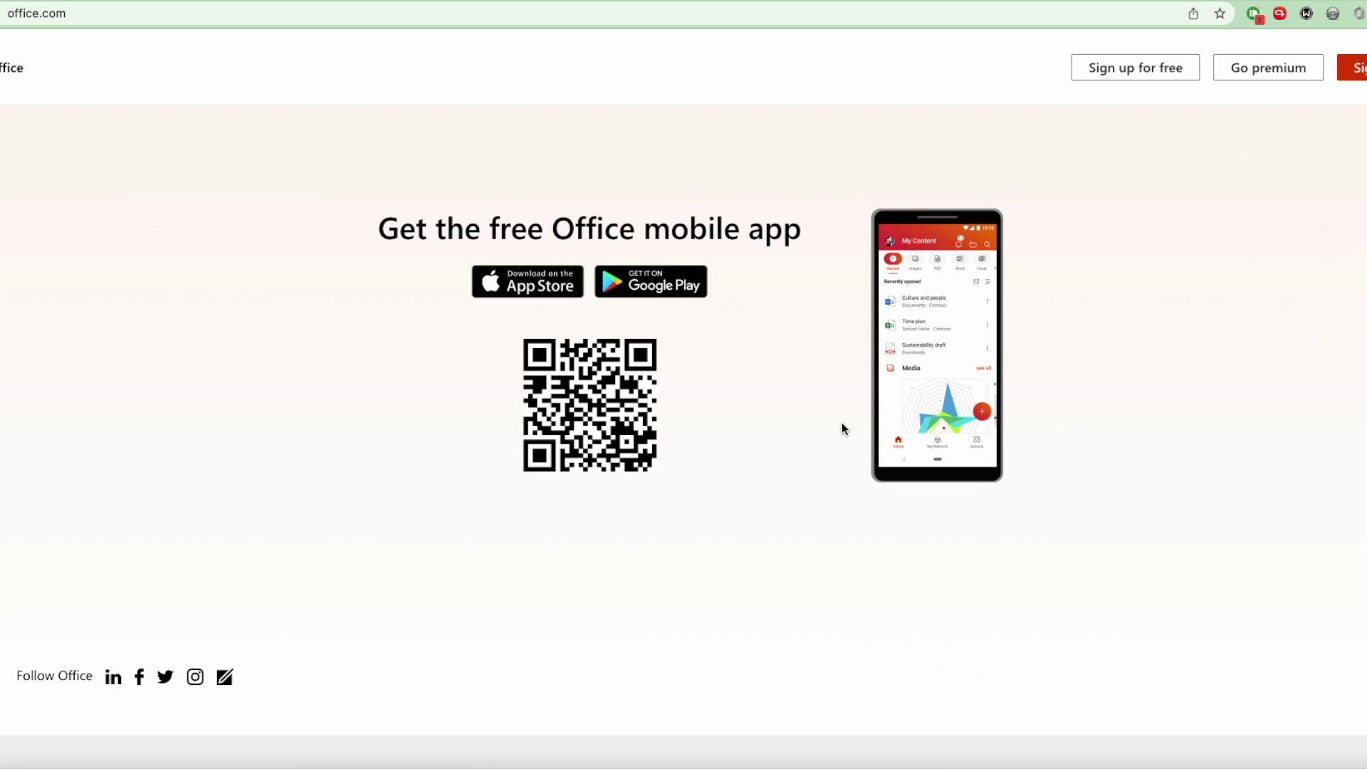
scroll(841, 421, up, 1)
scroll(683, 434, up, 15)
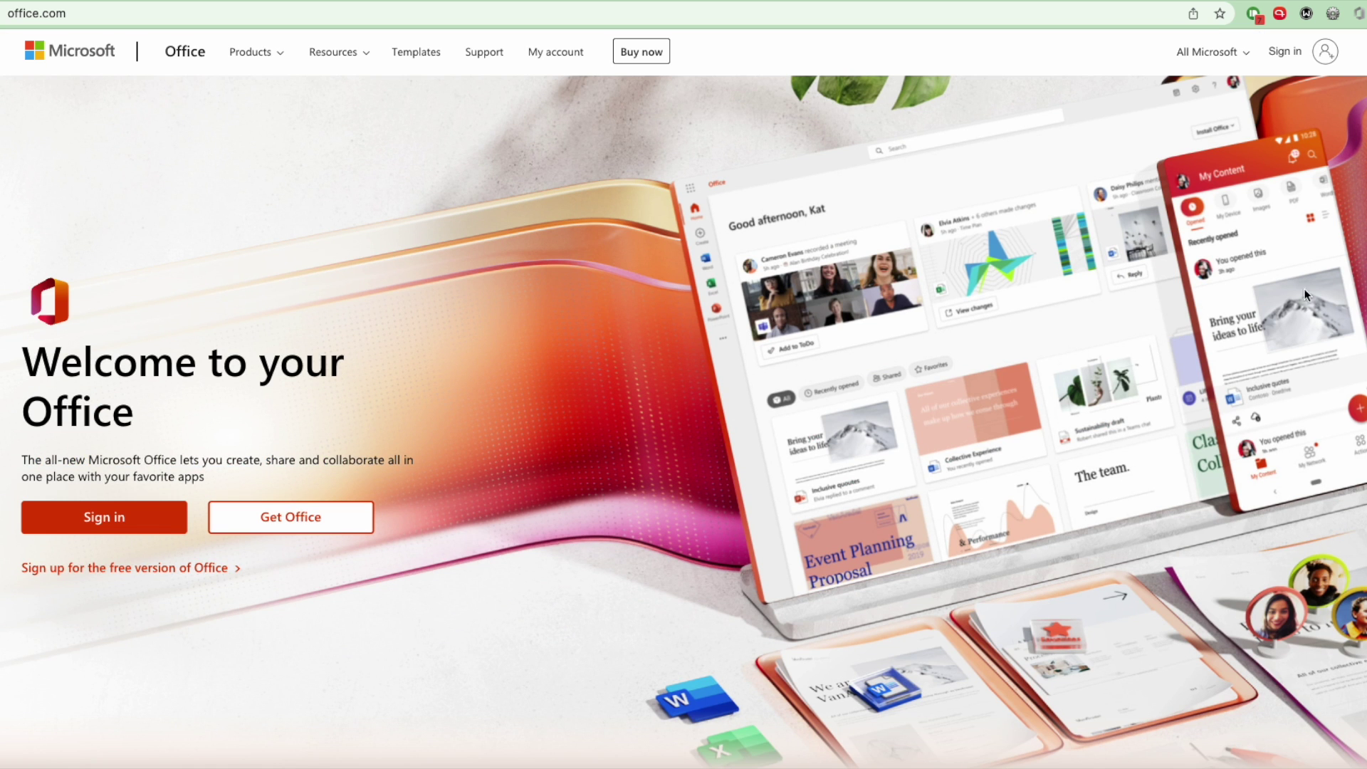
click(1208, 51)
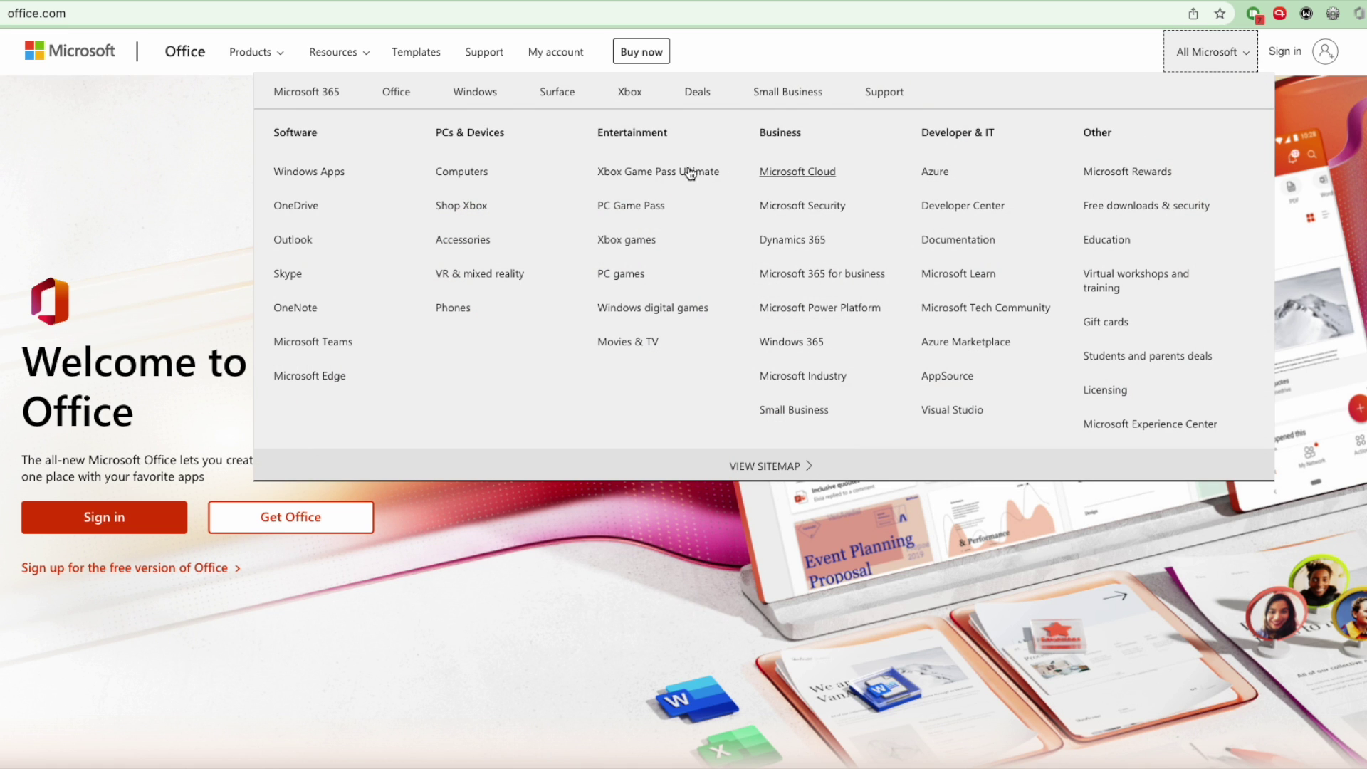
click(347, 178)
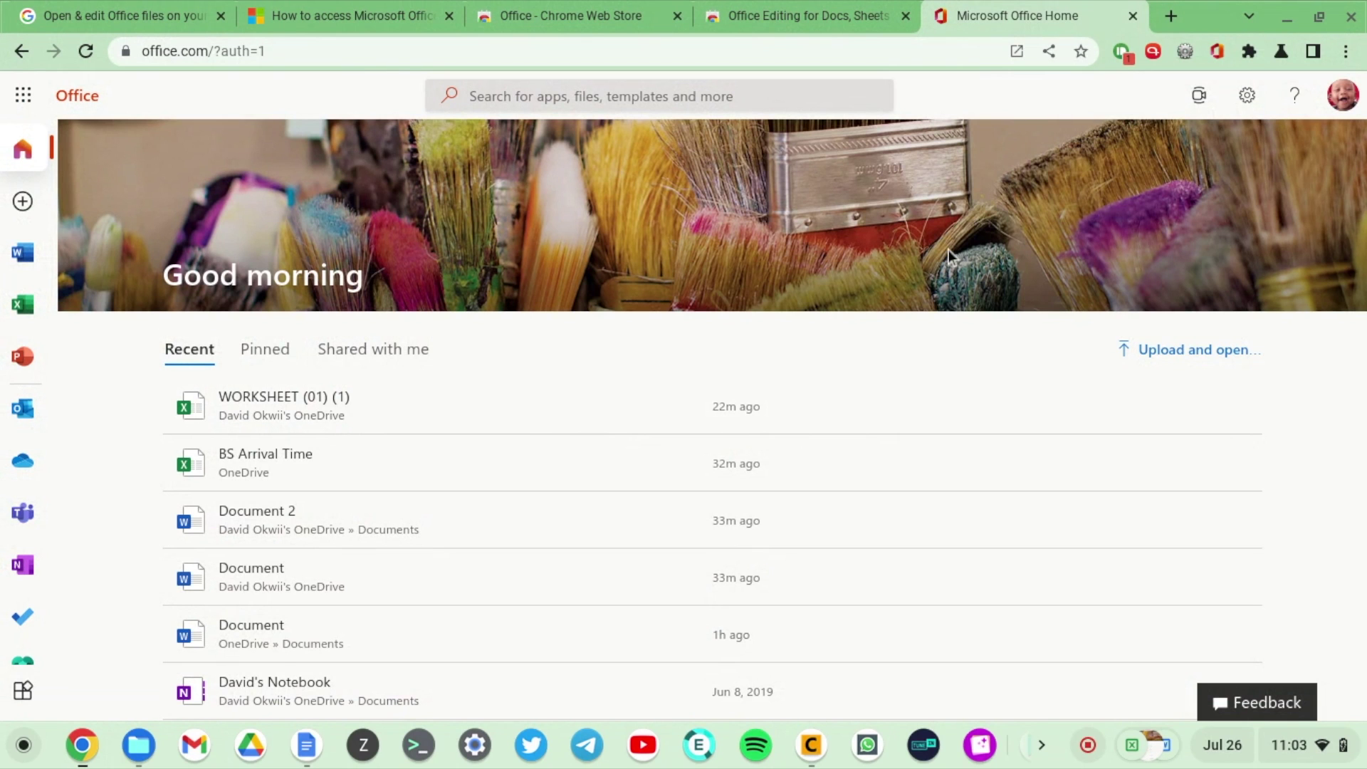
Select the office.com address in the address bar to reveal the full URL
click(323, 51)
click(322, 51)
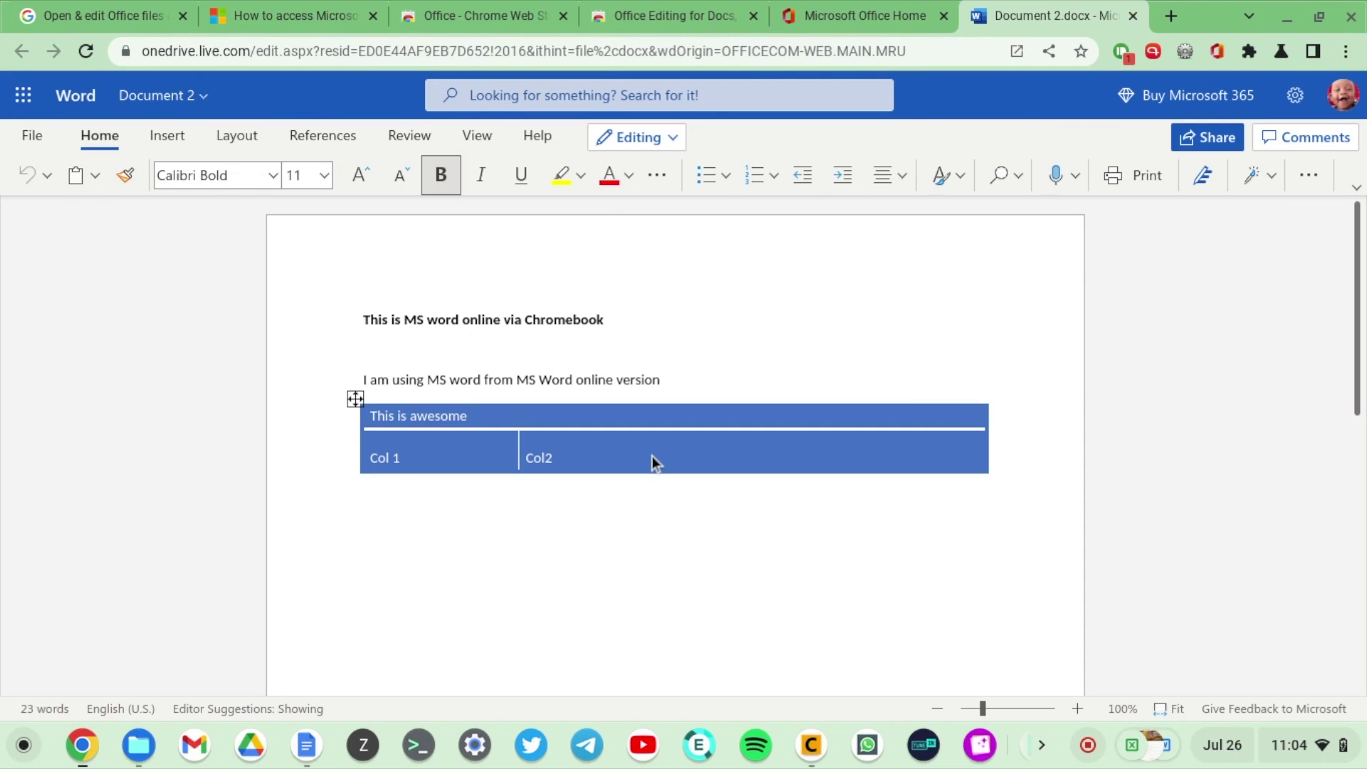
Browse the Layout, References, Review and View ribbon tabs, finishing on Layout
click(236, 136)
click(331, 141)
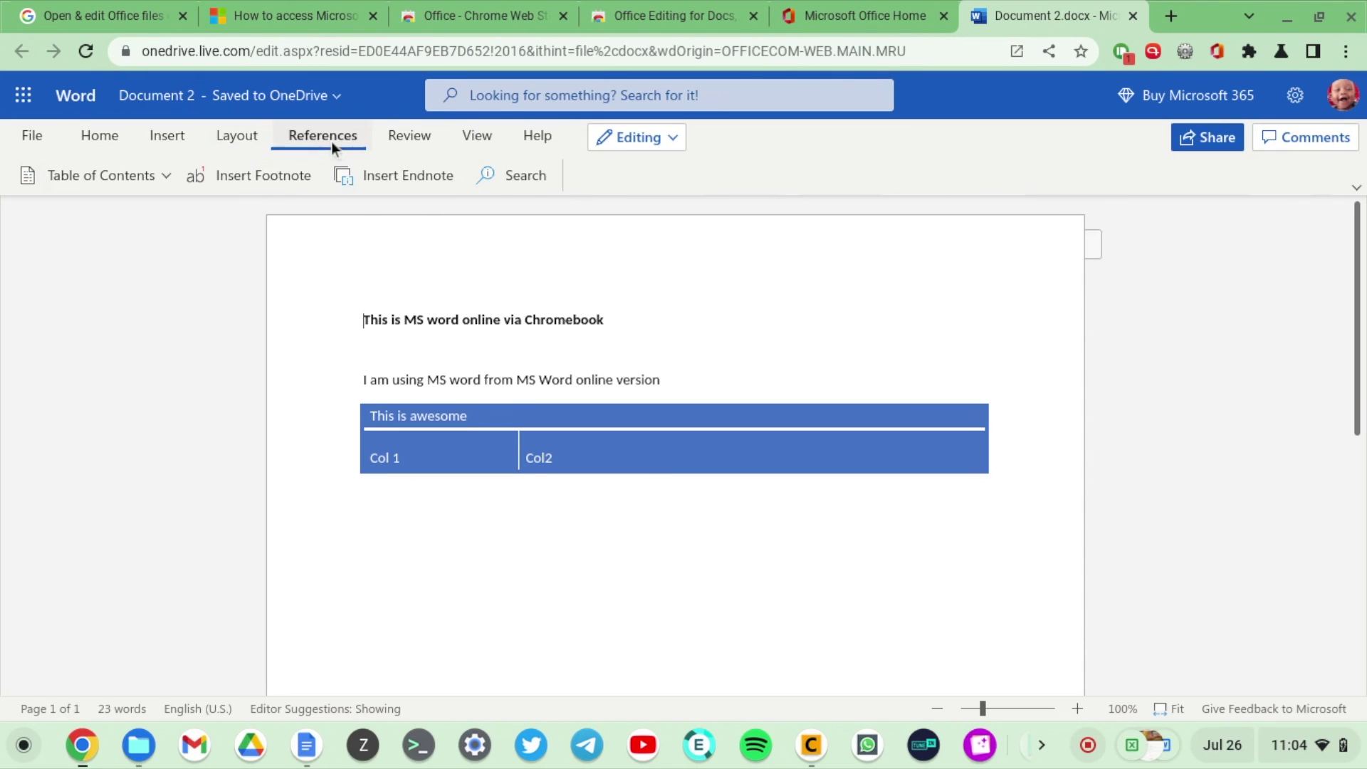
click(400, 139)
click(482, 139)
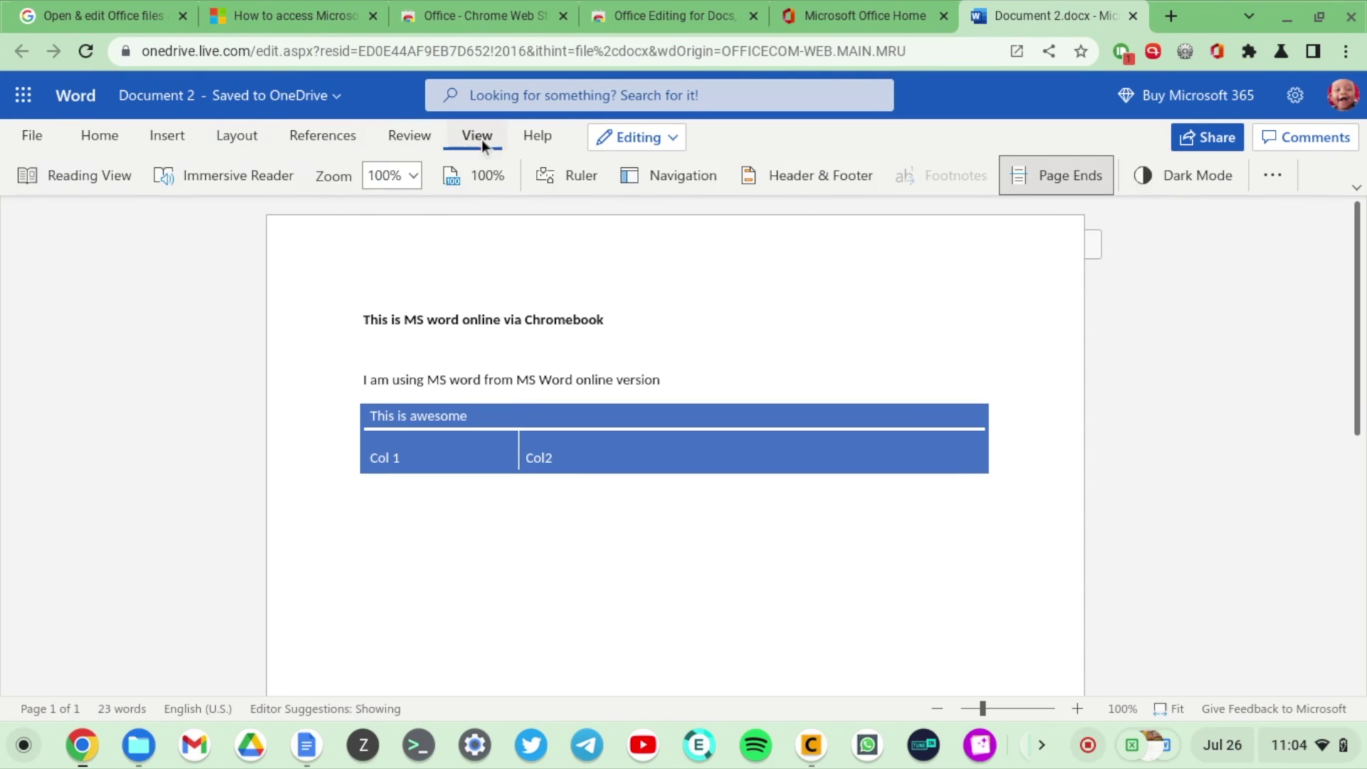
click(423, 135)
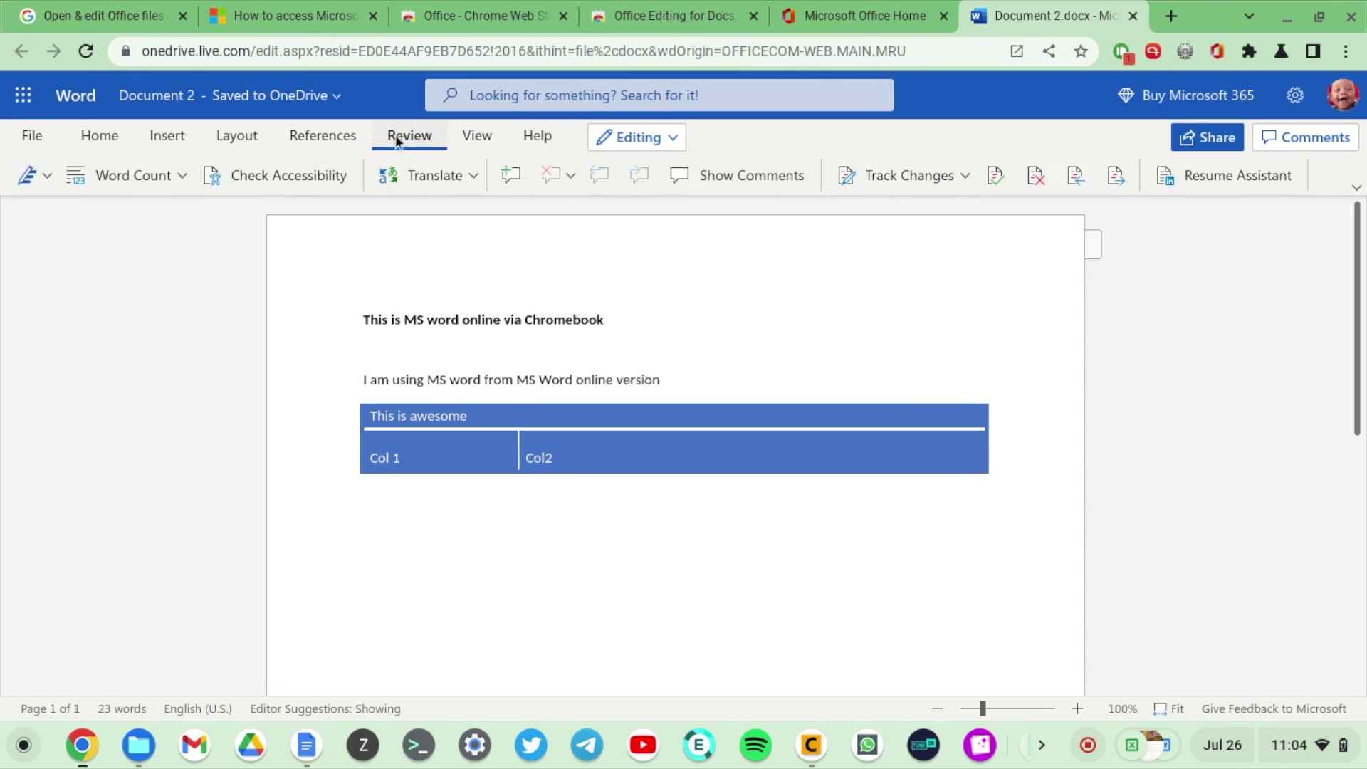
click(349, 138)
click(236, 136)
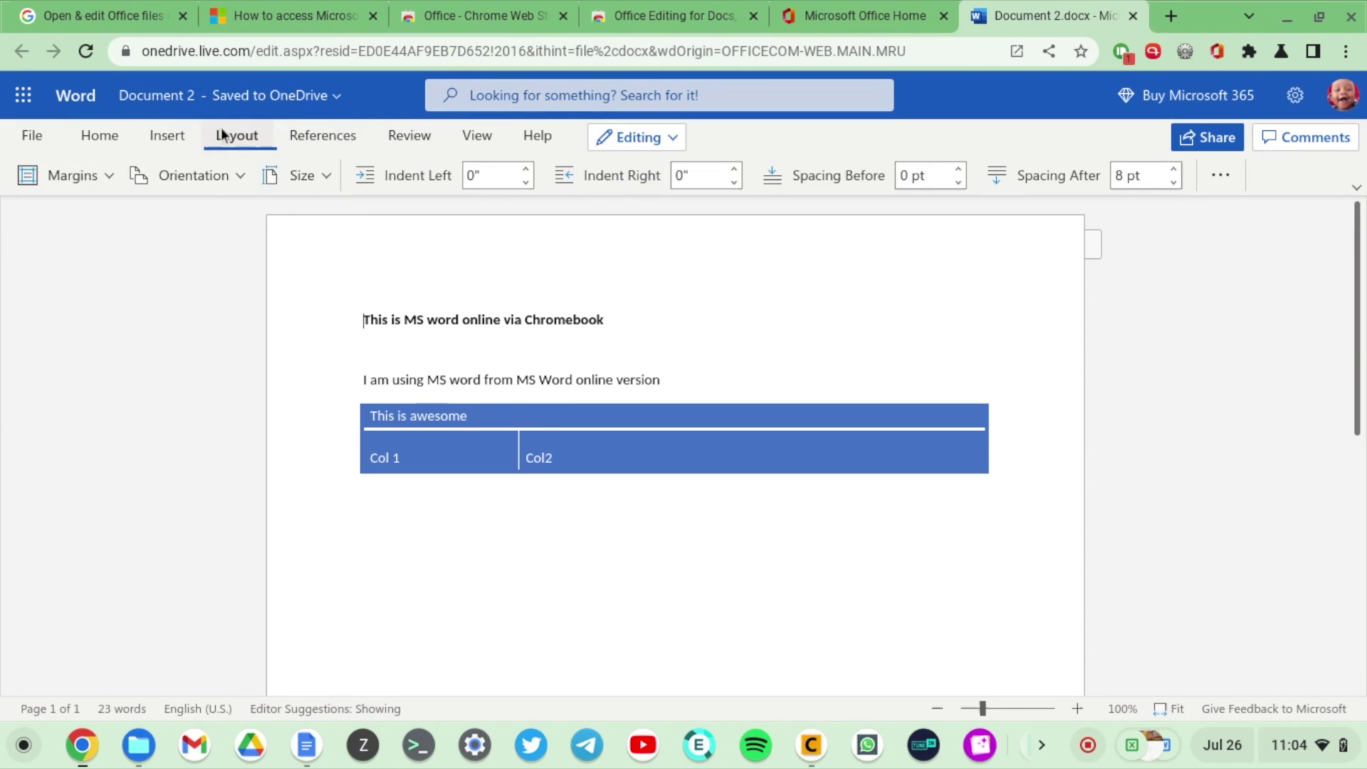
Open WORKSHEET (01) (1) from the Office home Recent list, then switch back to Document 2
click(912, 20)
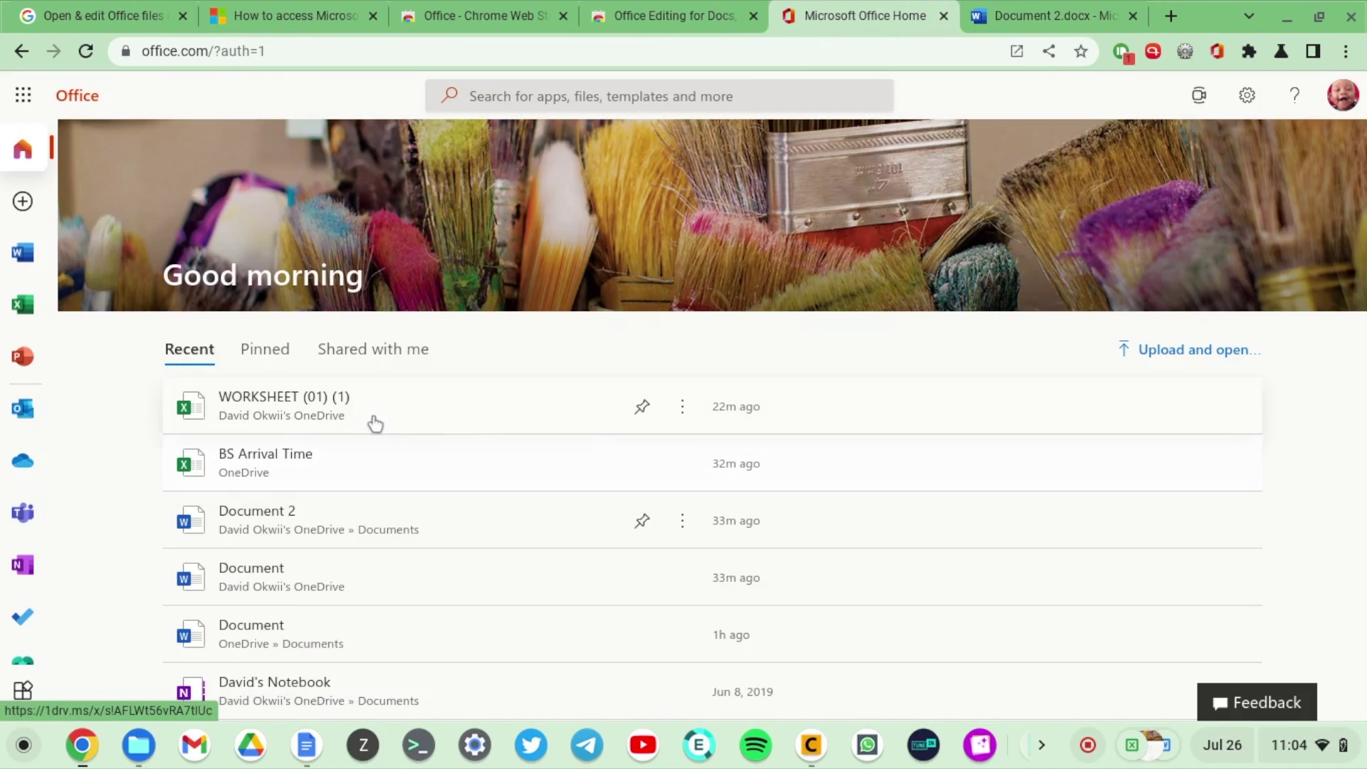
click(340, 400)
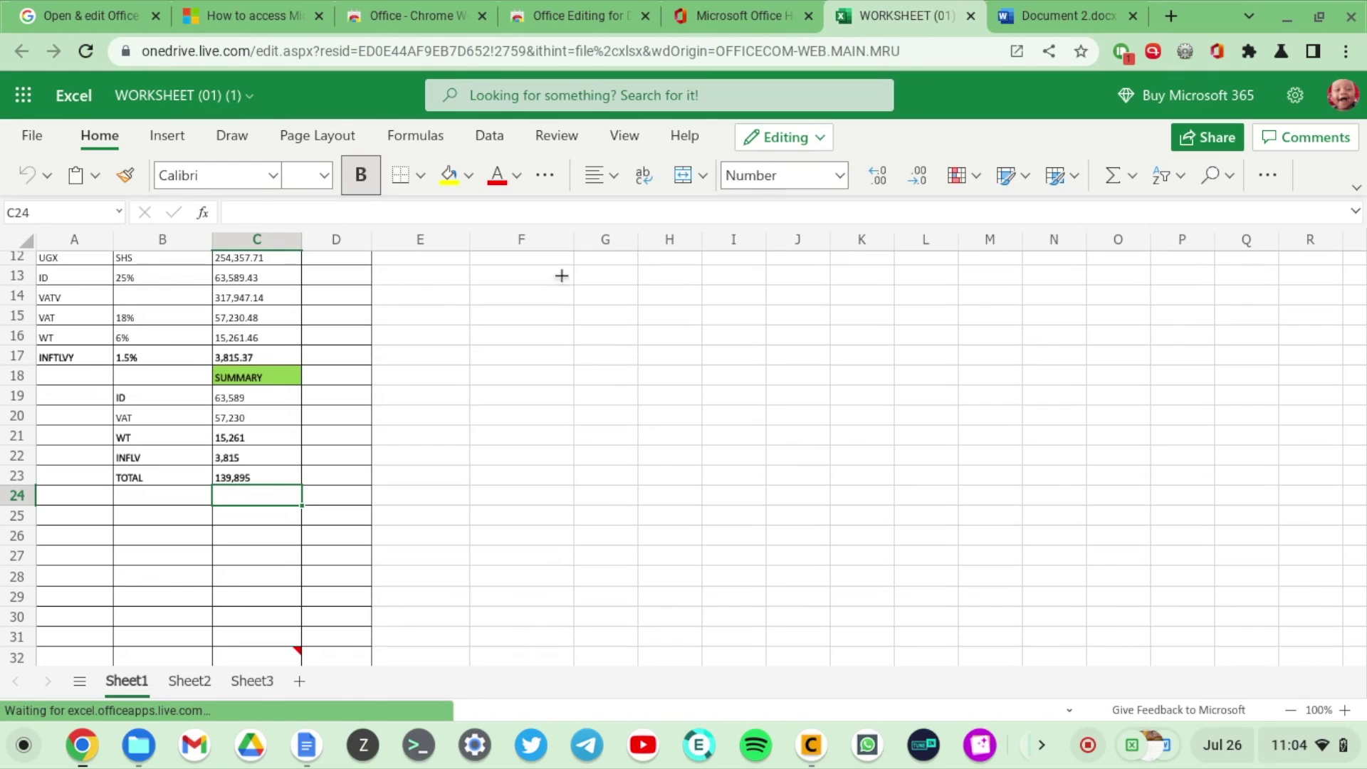
key(ctrl+Tab)
click(934, 11)
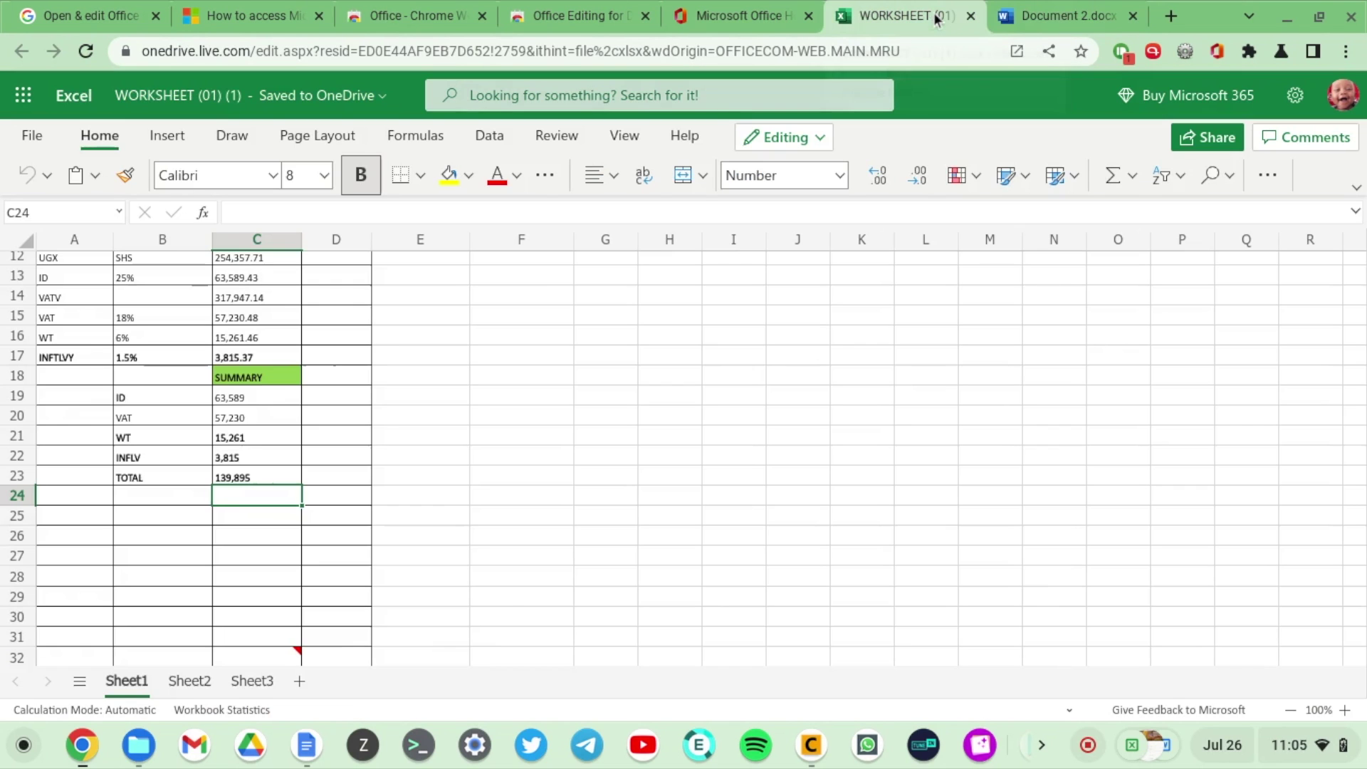
click(1020, 20)
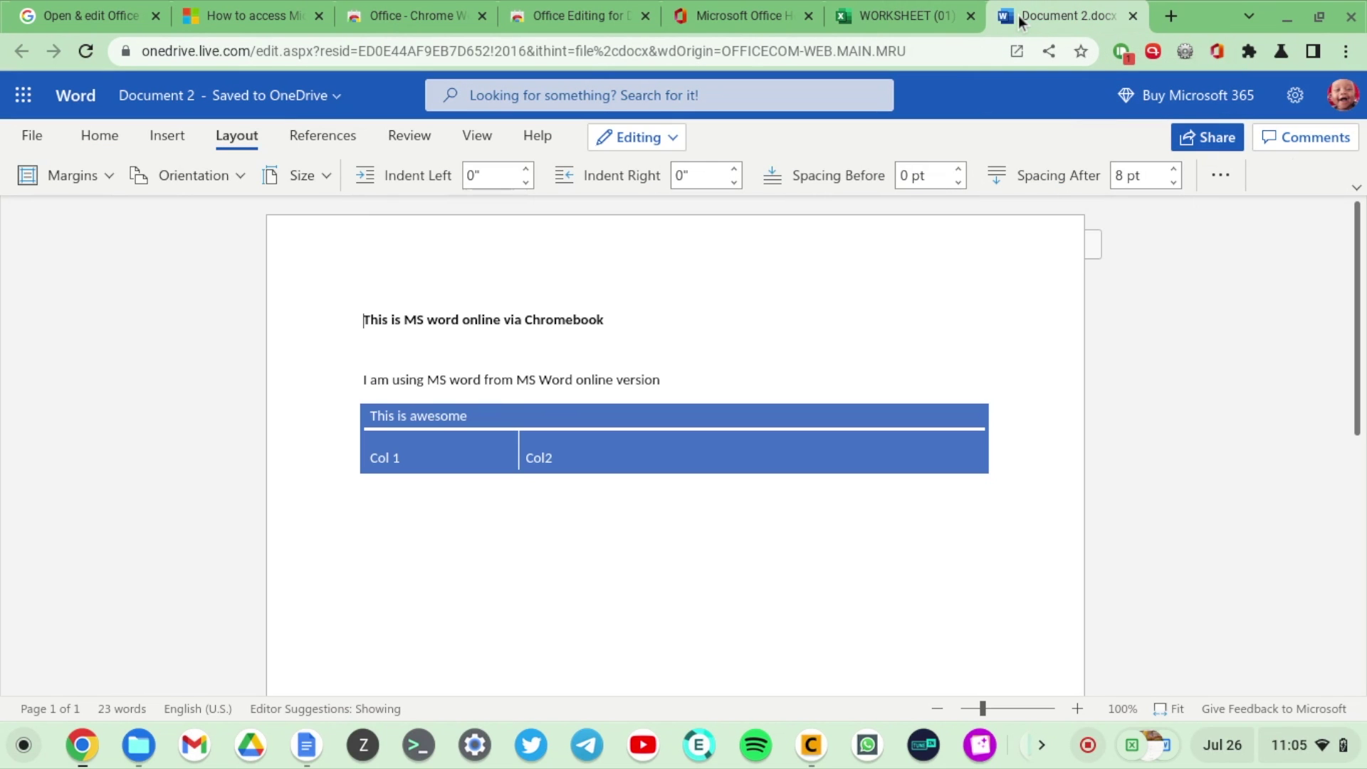
View Document 2's Export and About pages in the File menu
click(41, 136)
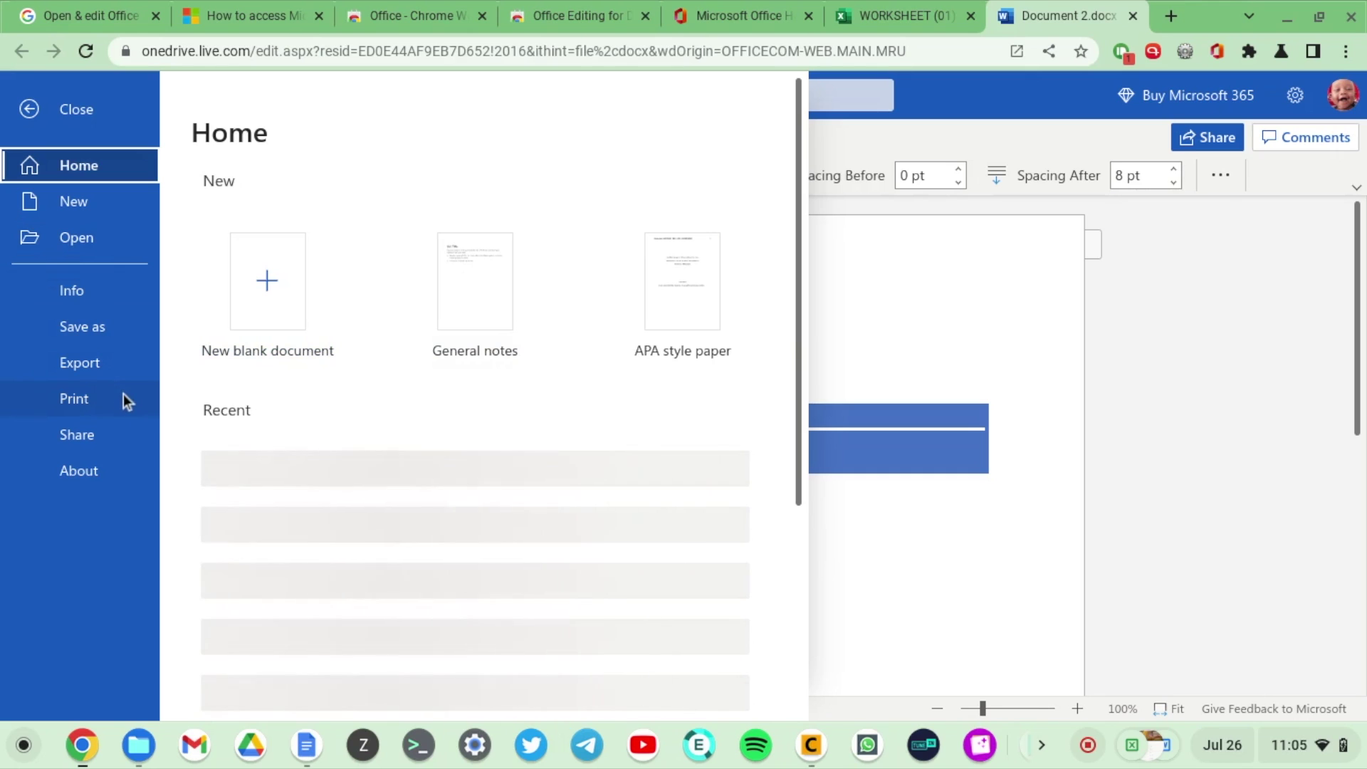
click(100, 366)
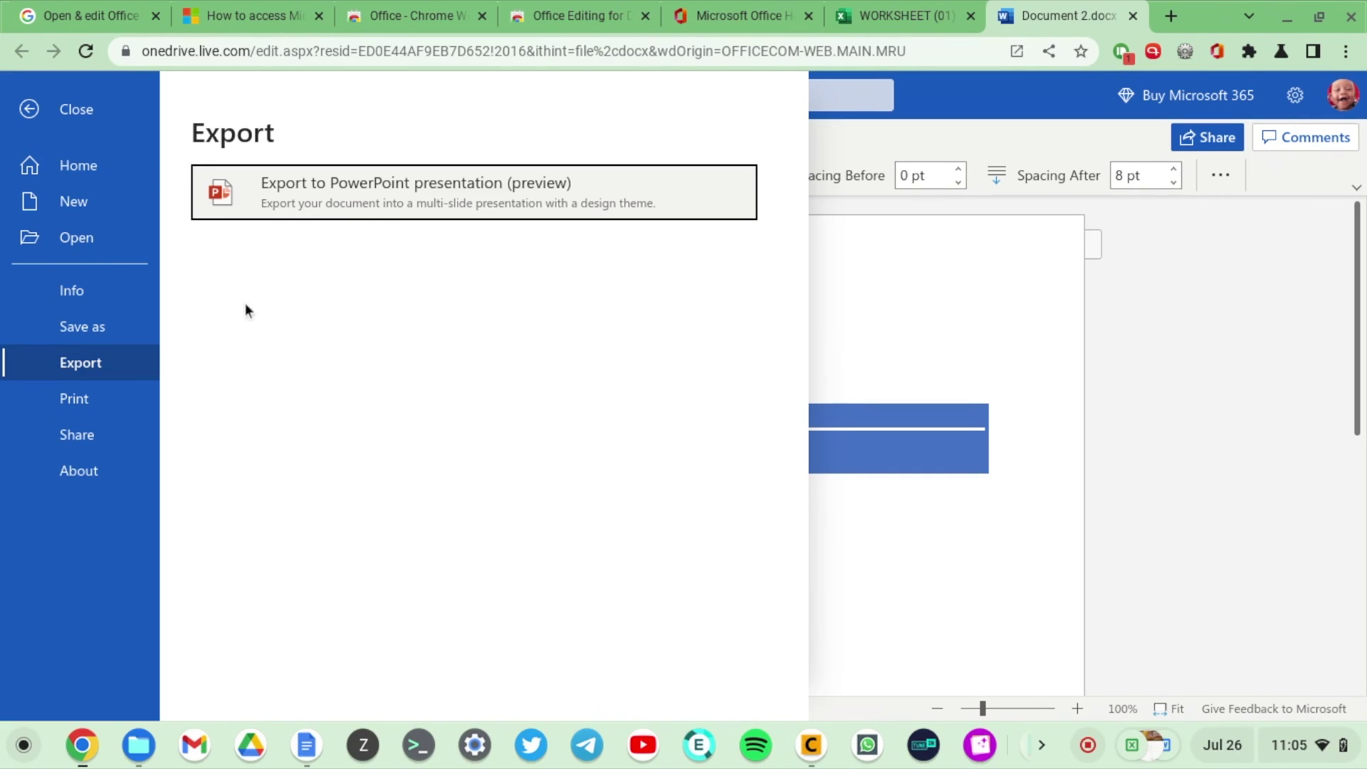
click(74, 459)
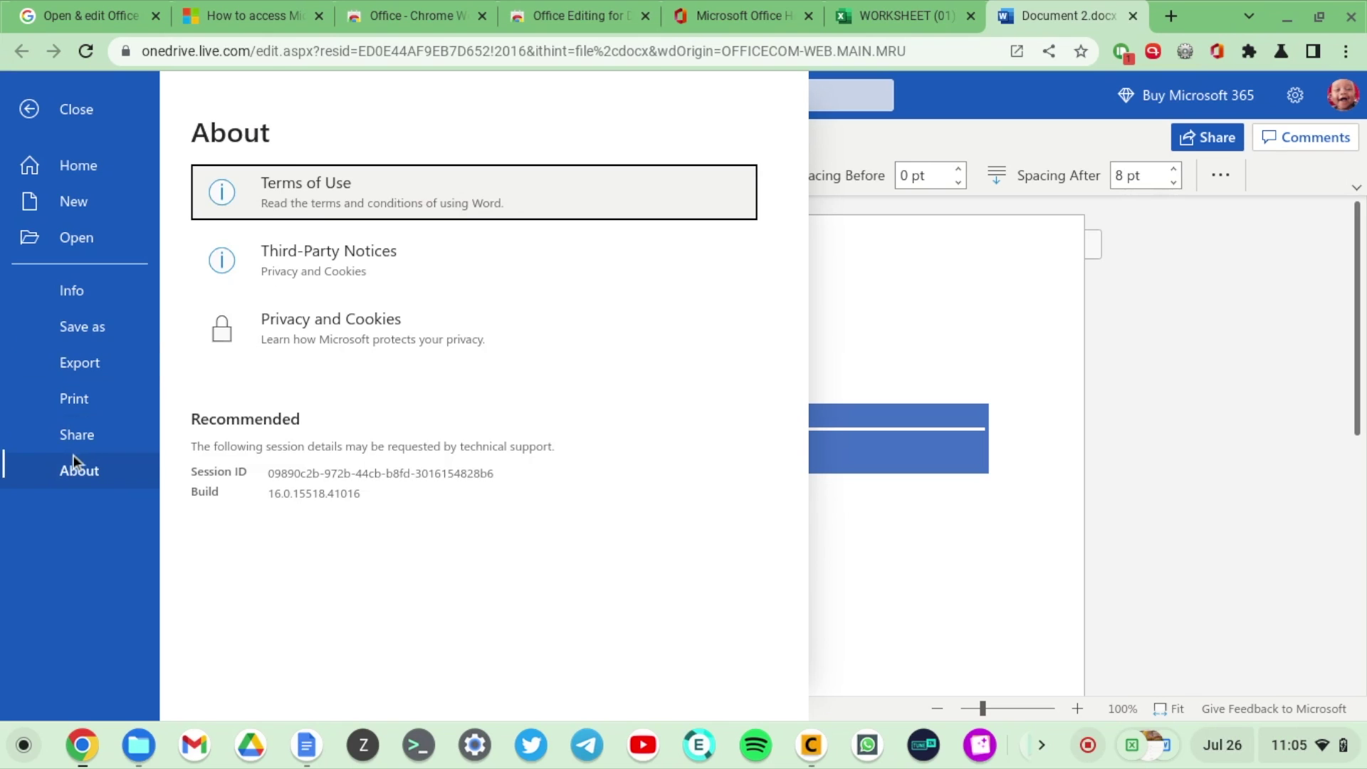
Close the File menu, view the Buy Microsoft 365 plans, then return to Document 2.docx
click(71, 116)
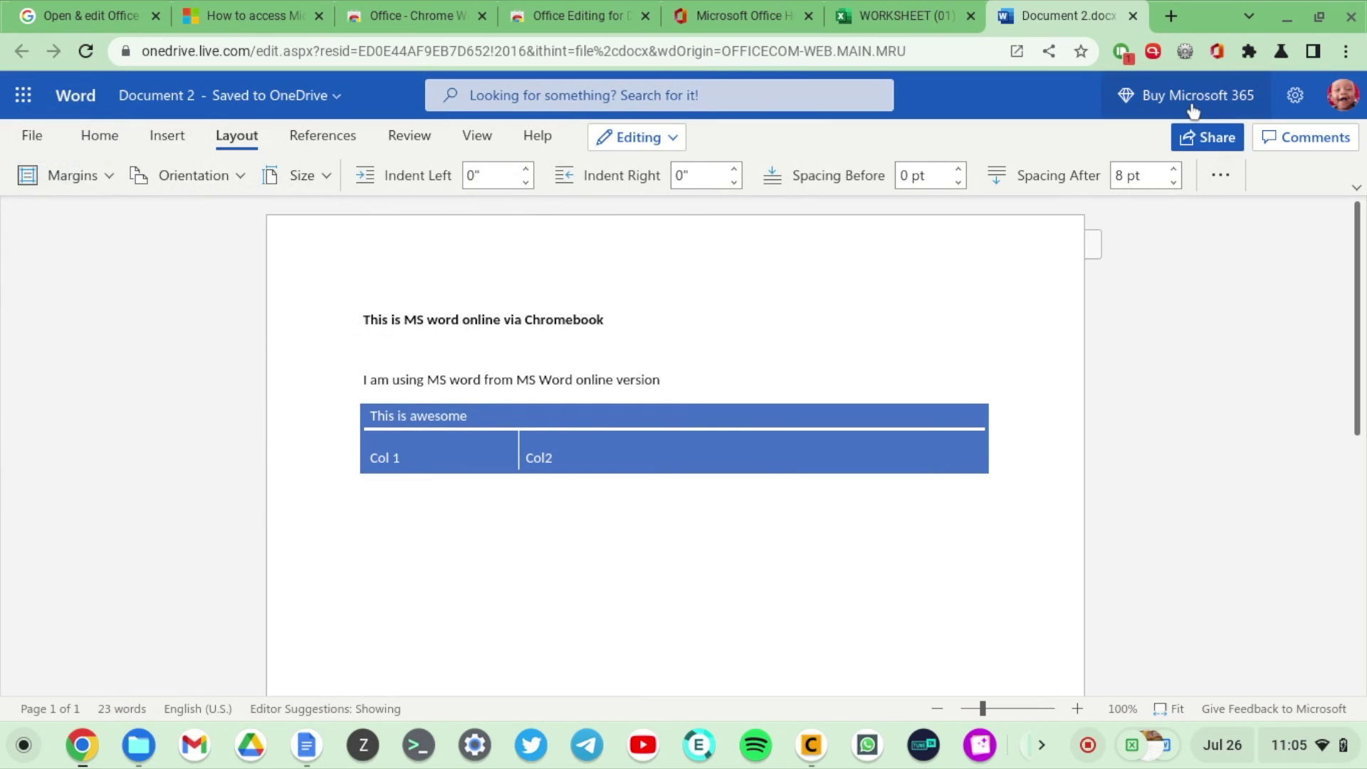
click(1190, 96)
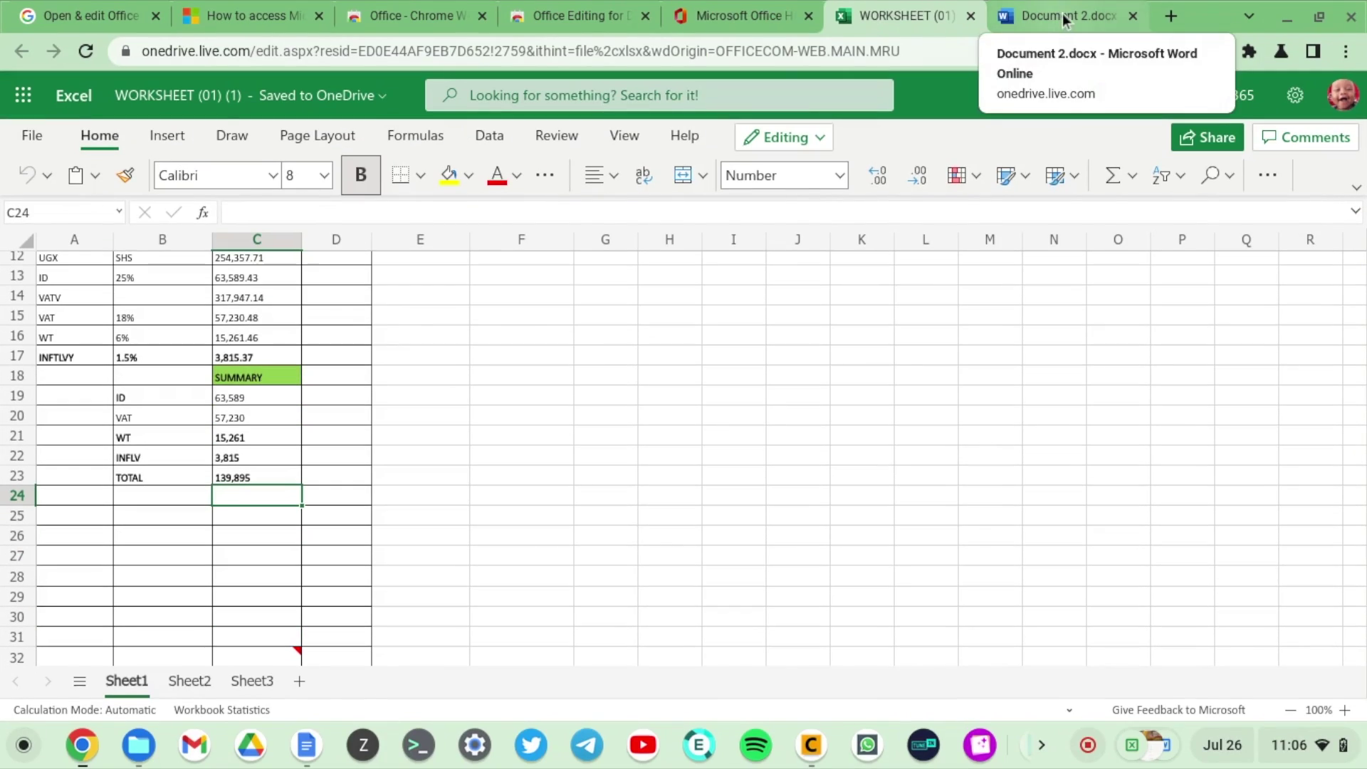
click(1062, 16)
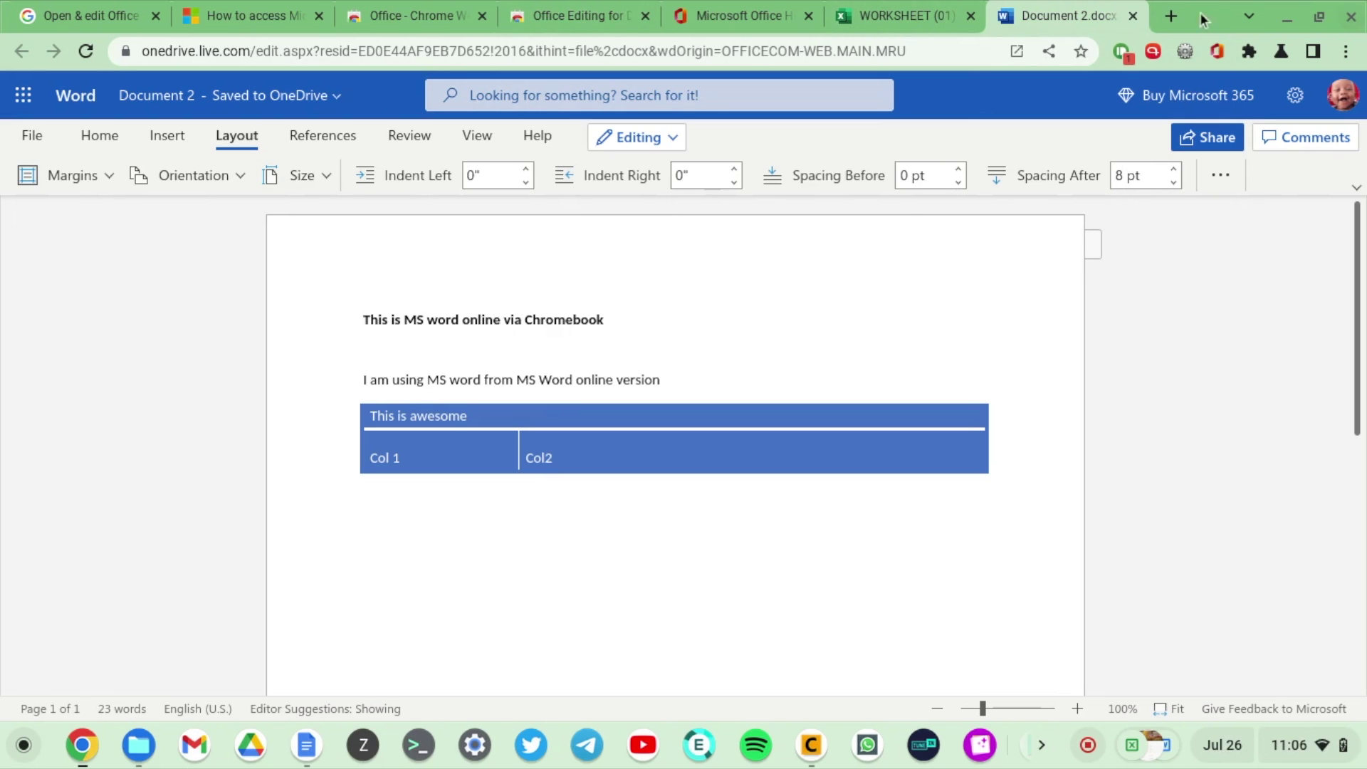
Open a new tab and go to Gmail via its bookmark
click(1171, 16)
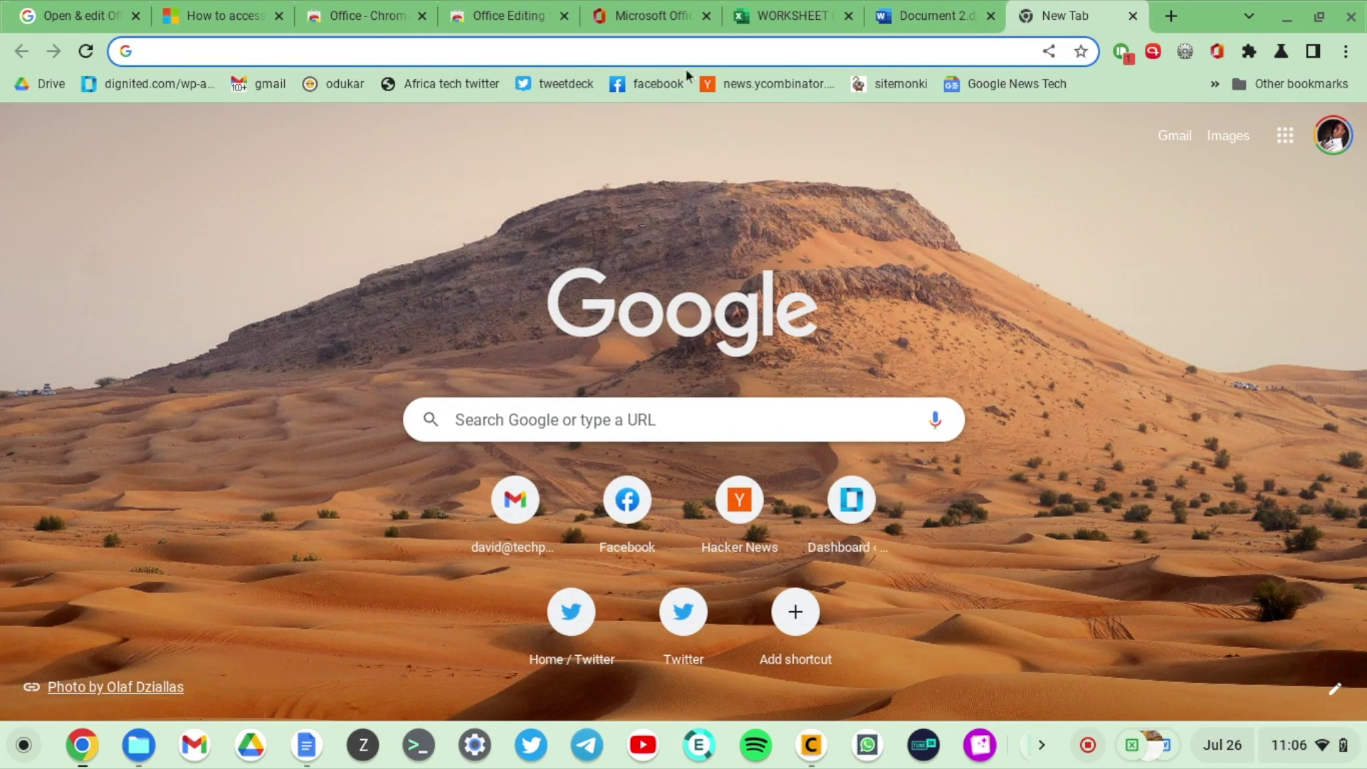
click(274, 82)
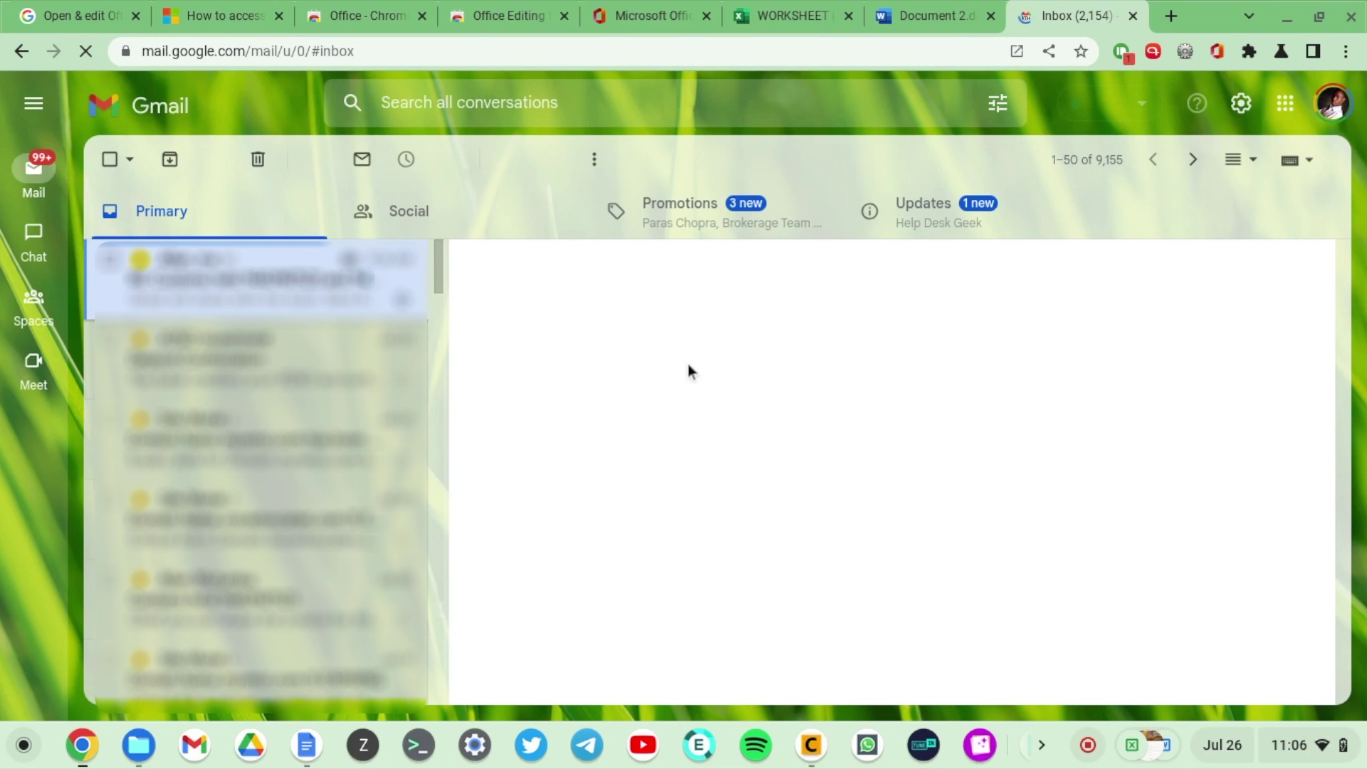
Switch to the Office Editing for Docs, Sheets & Slides Web Store tab
click(484, 17)
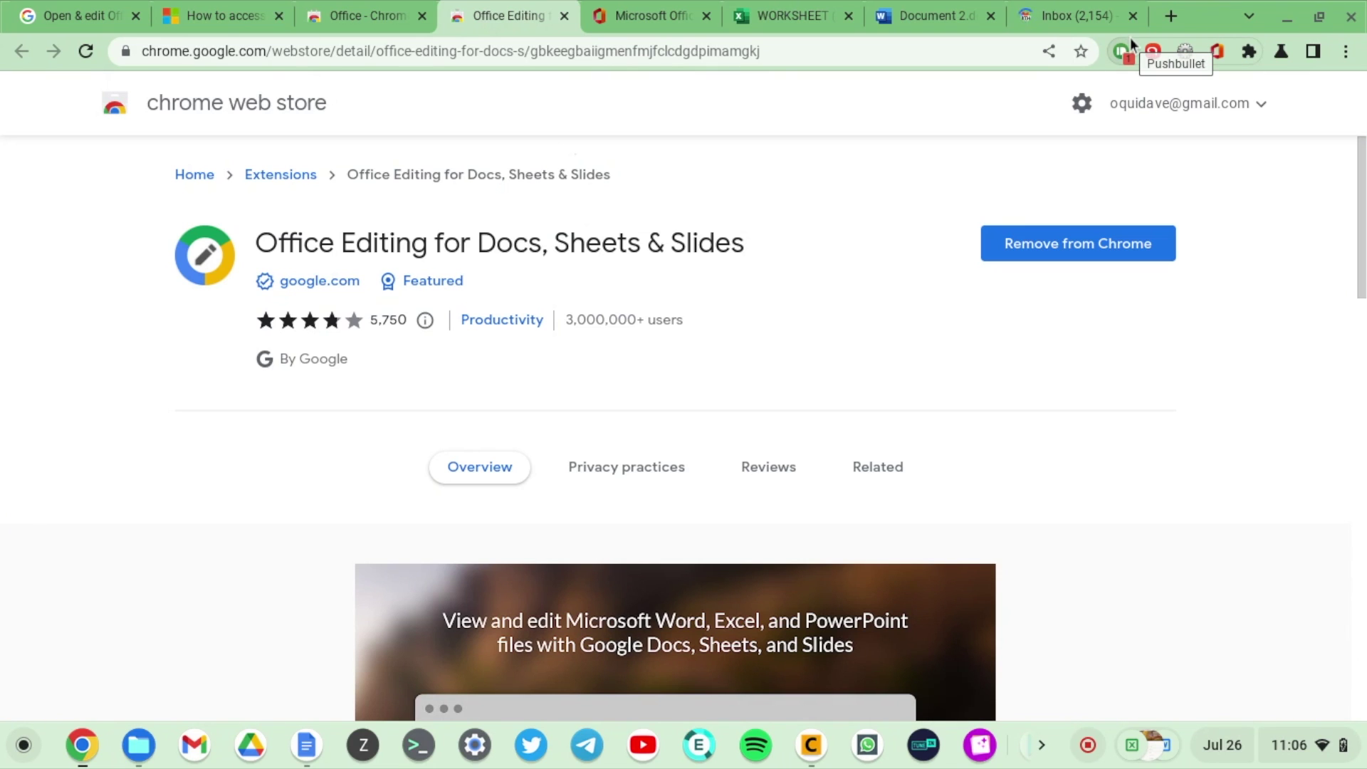
Download the WORKSHEET (01).xlsx attachment from Gmail and open it as WORKSHEET (01) (2).xlsx
click(1083, 17)
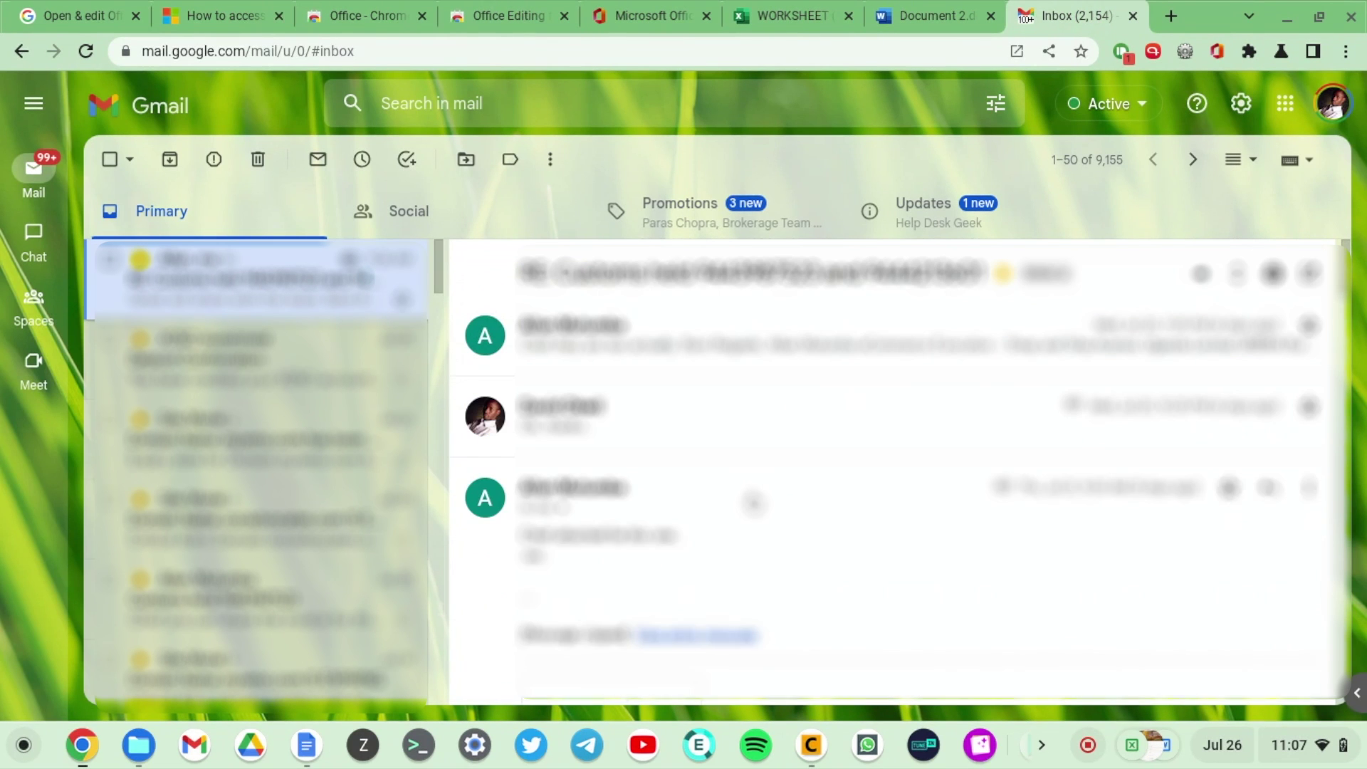
mouse_move(572, 576)
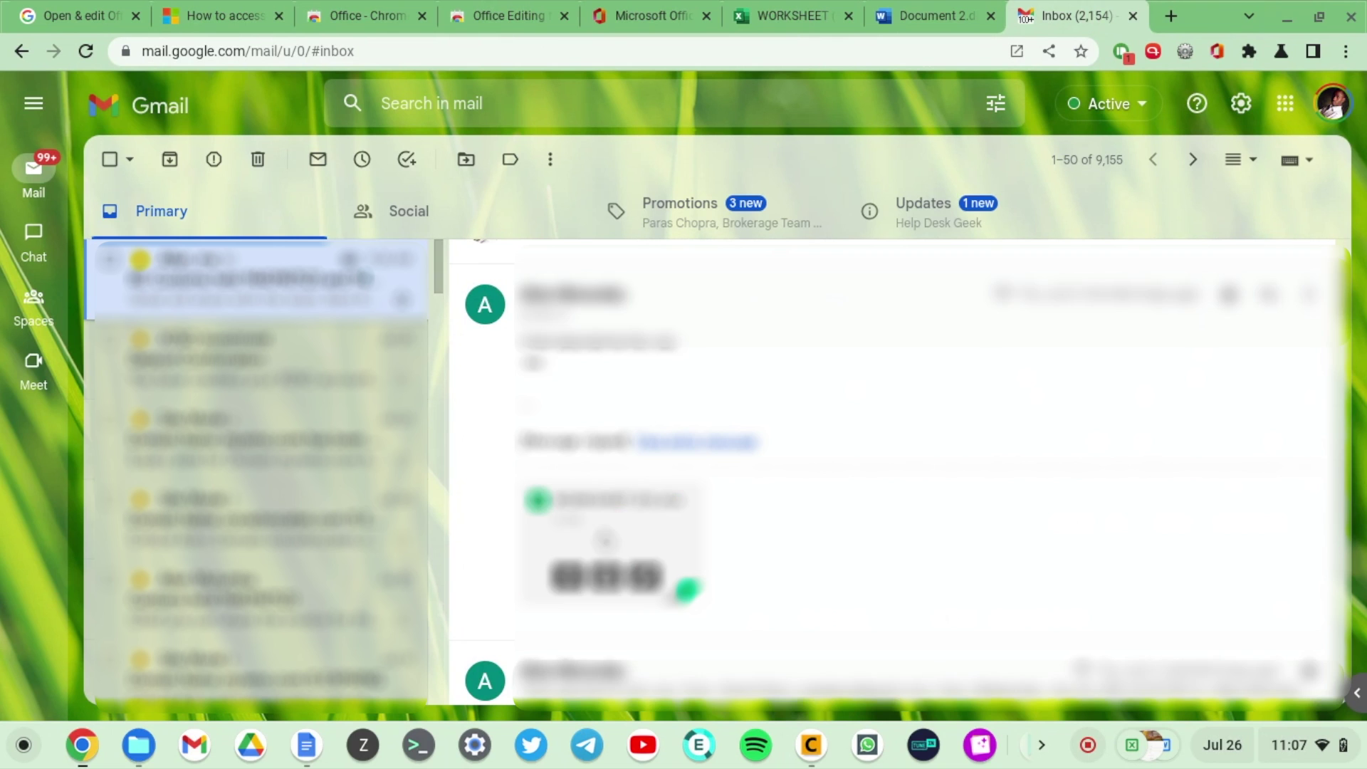
click(570, 576)
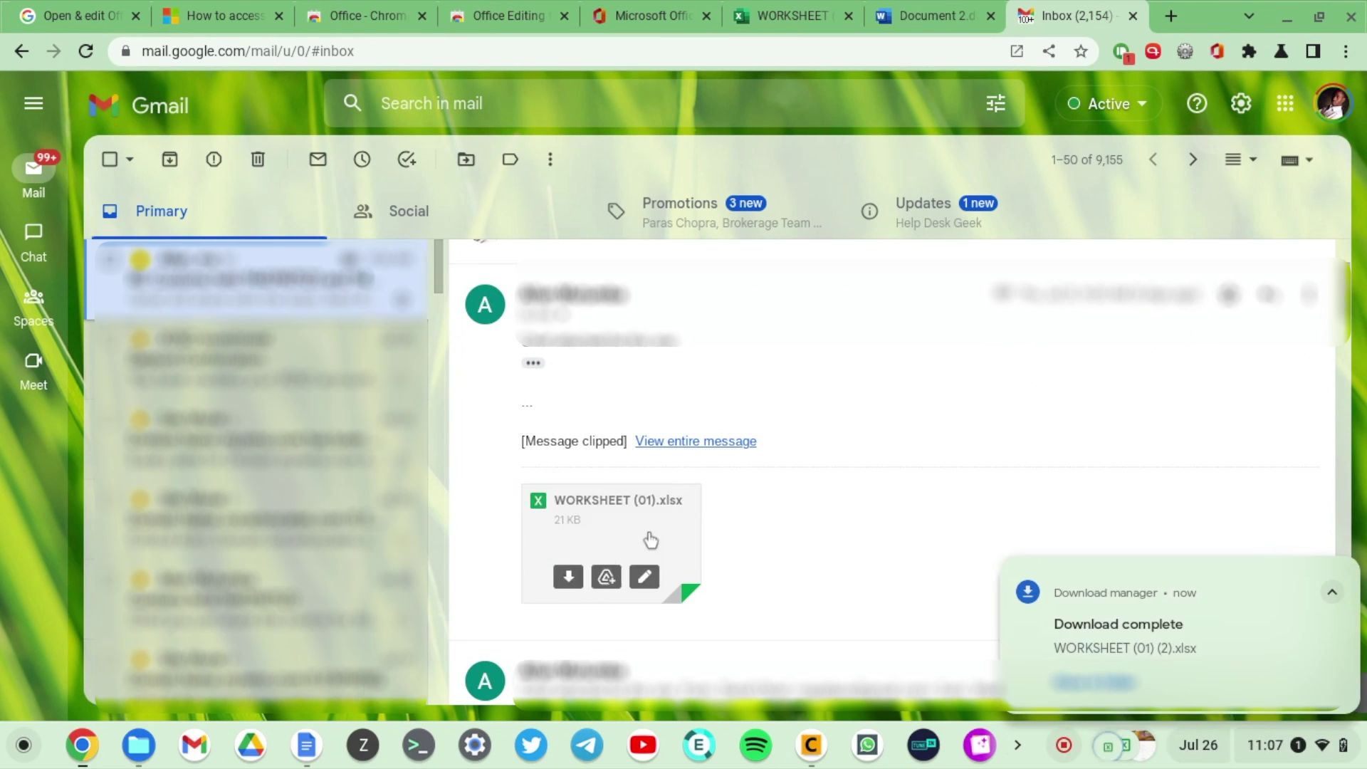
click(1160, 644)
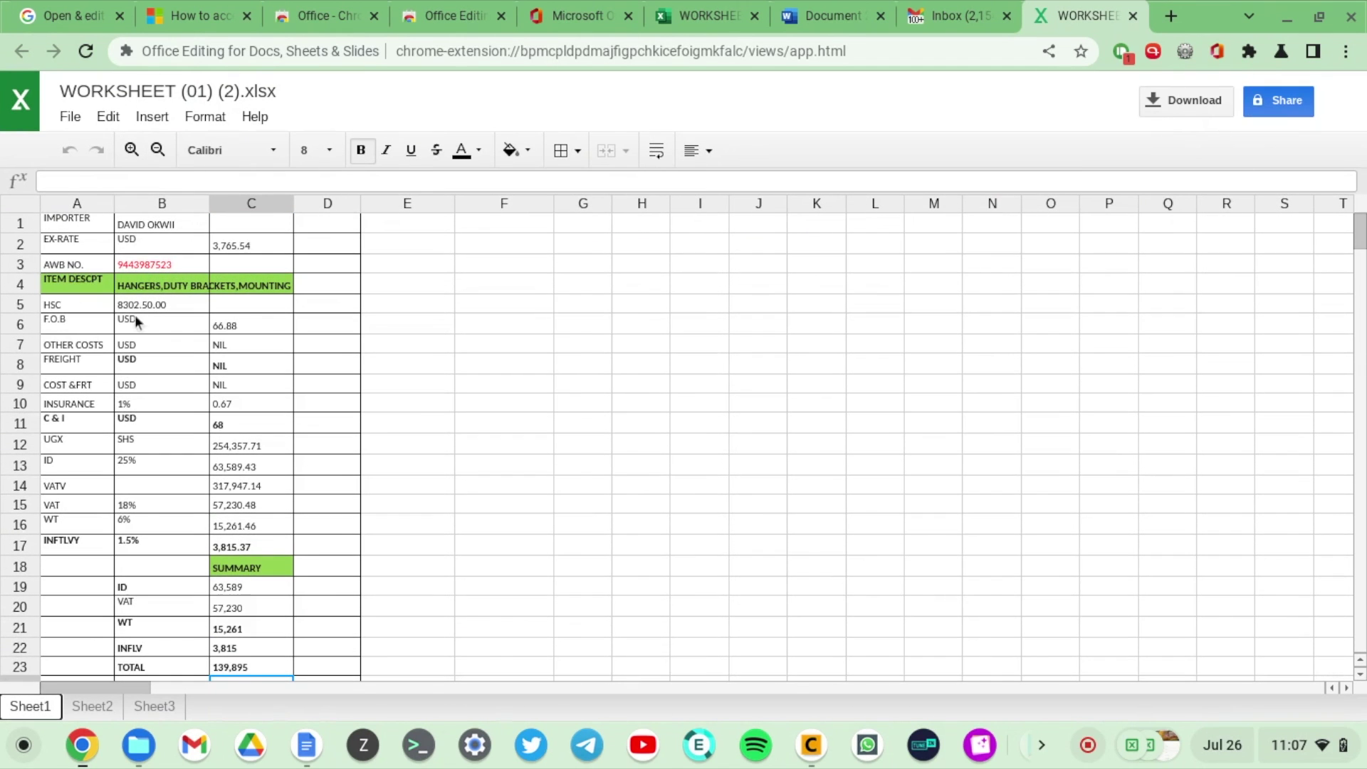
Browse the File, Edit, Insert and Format menus of the WORKSHEET workbook in Office Editing
click(71, 118)
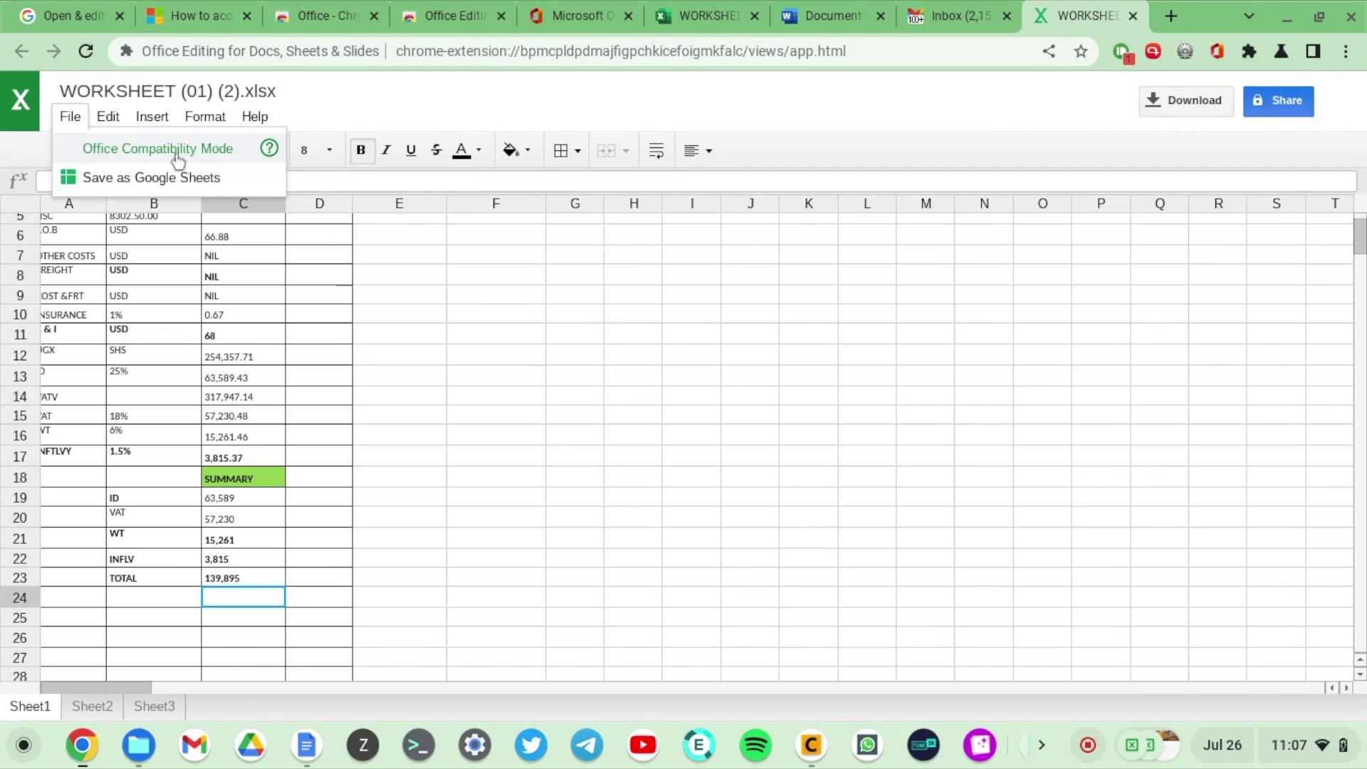
click(154, 118)
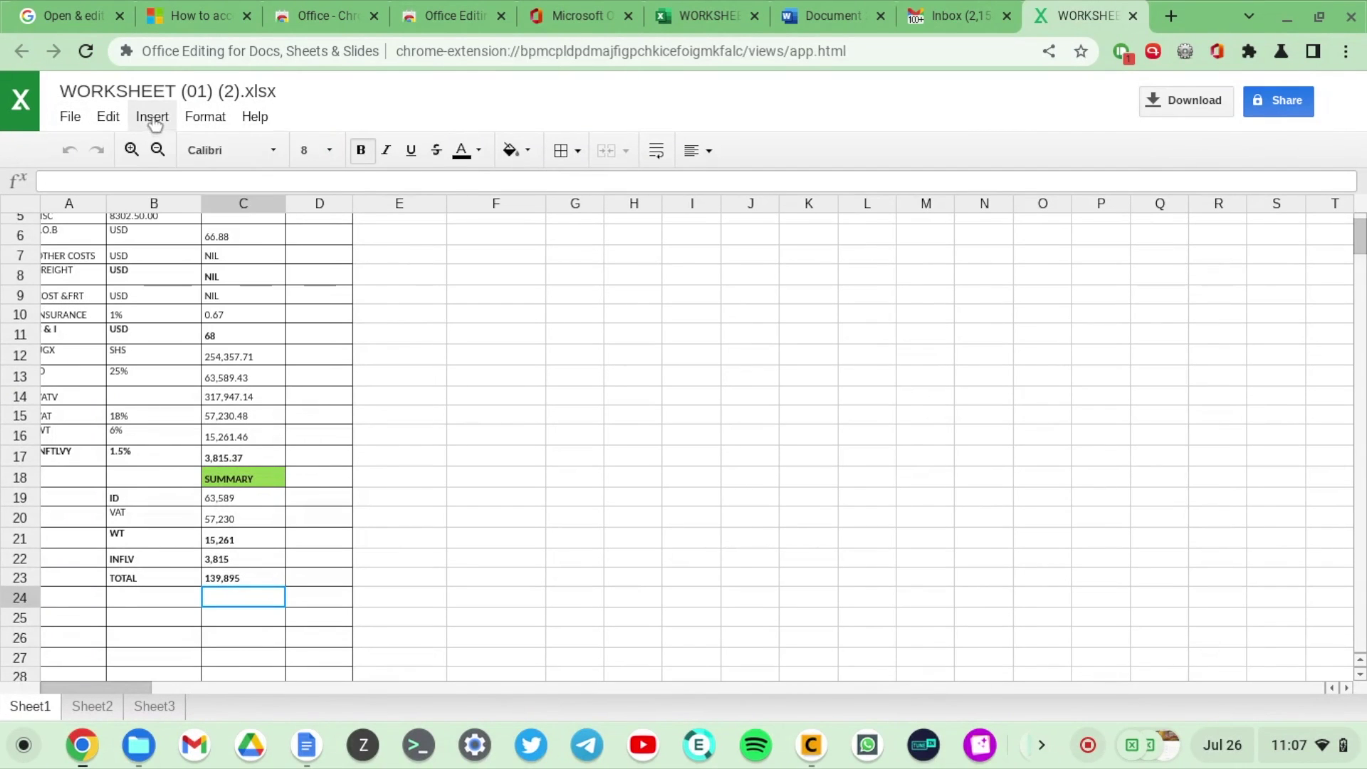
click(152, 118)
mouse_move(203, 118)
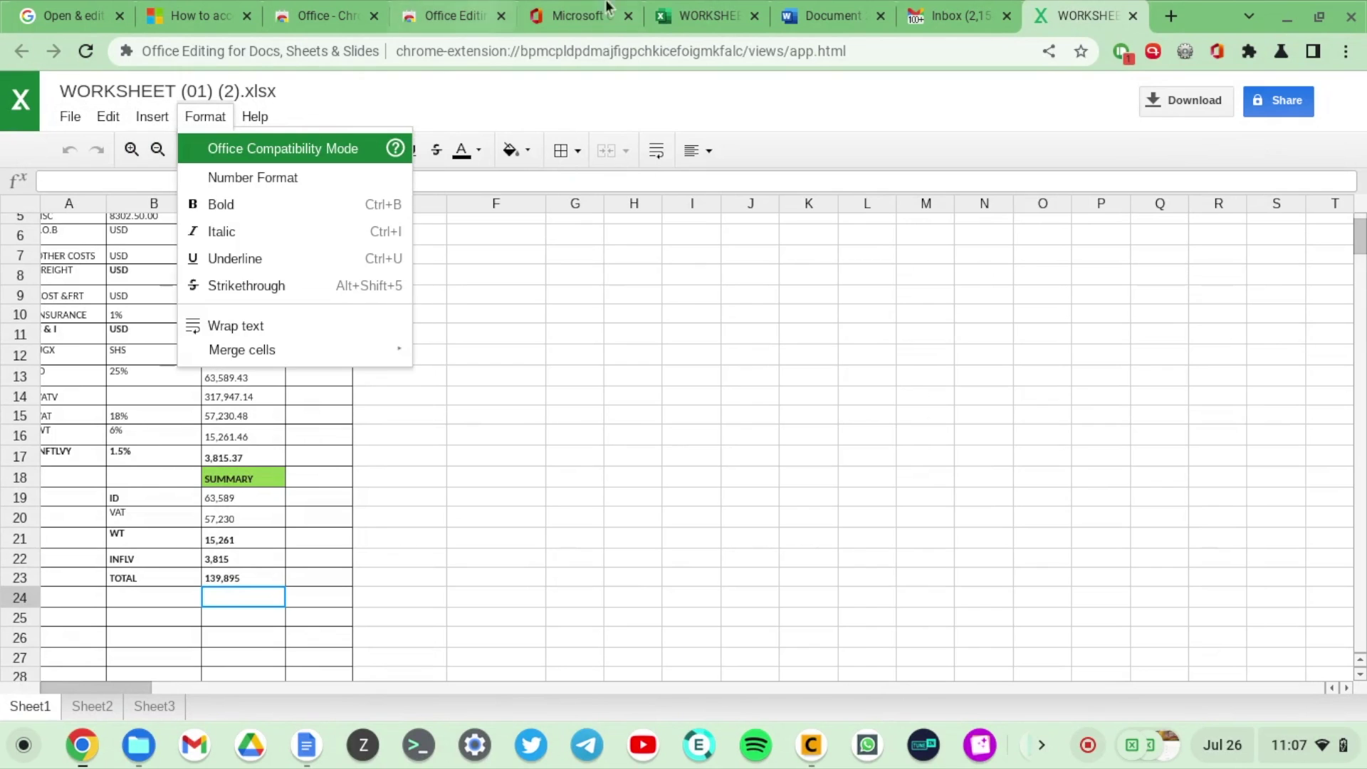
click(687, 16)
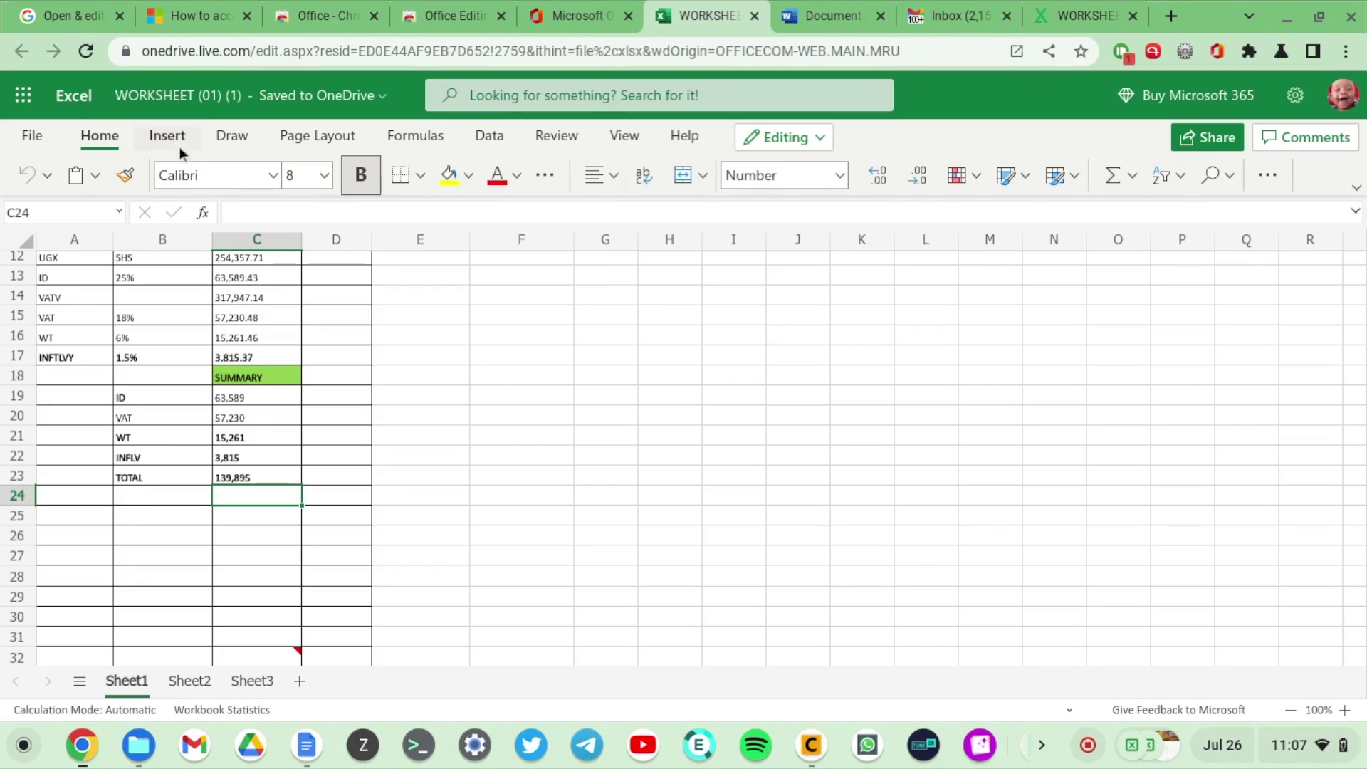
Look over the Insert and Draw ribbon tools of WORKSHEET (01) (1), then return to Home
click(171, 143)
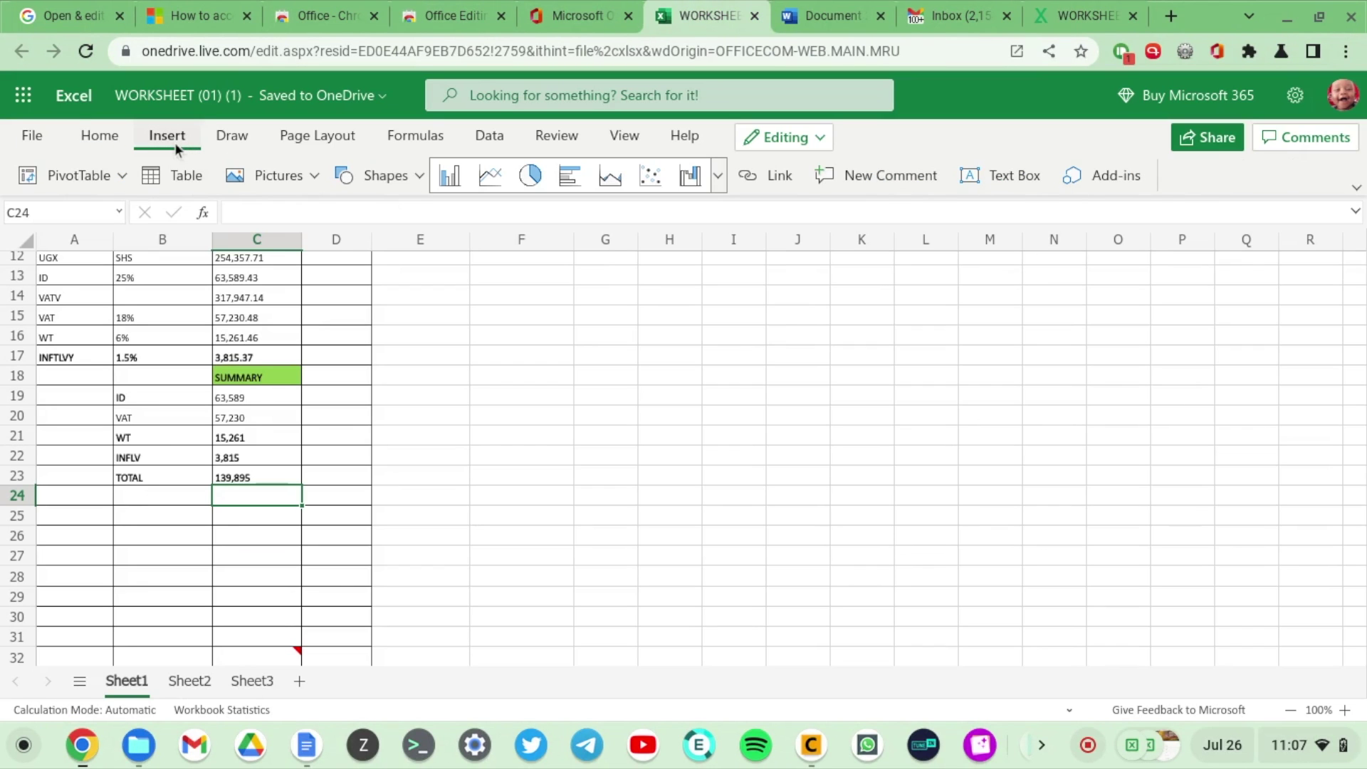
click(229, 142)
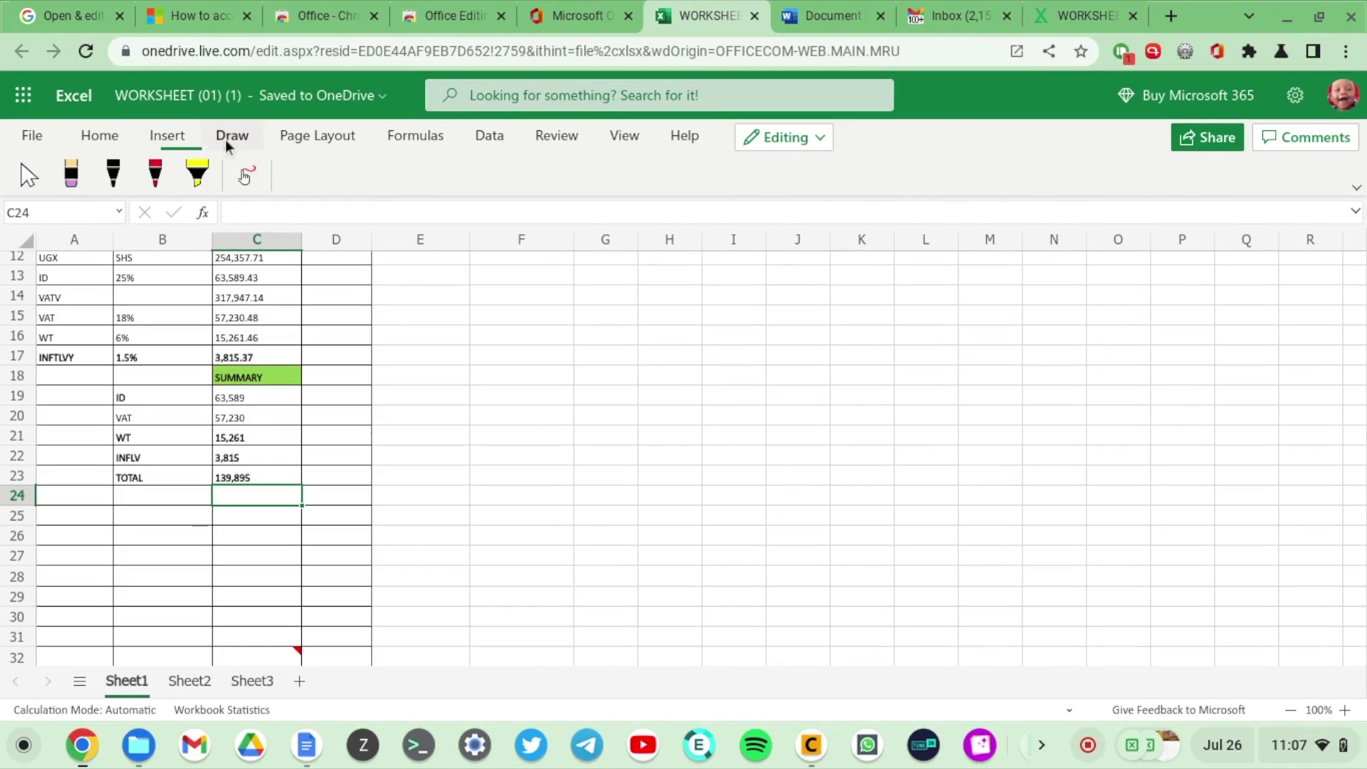
click(175, 139)
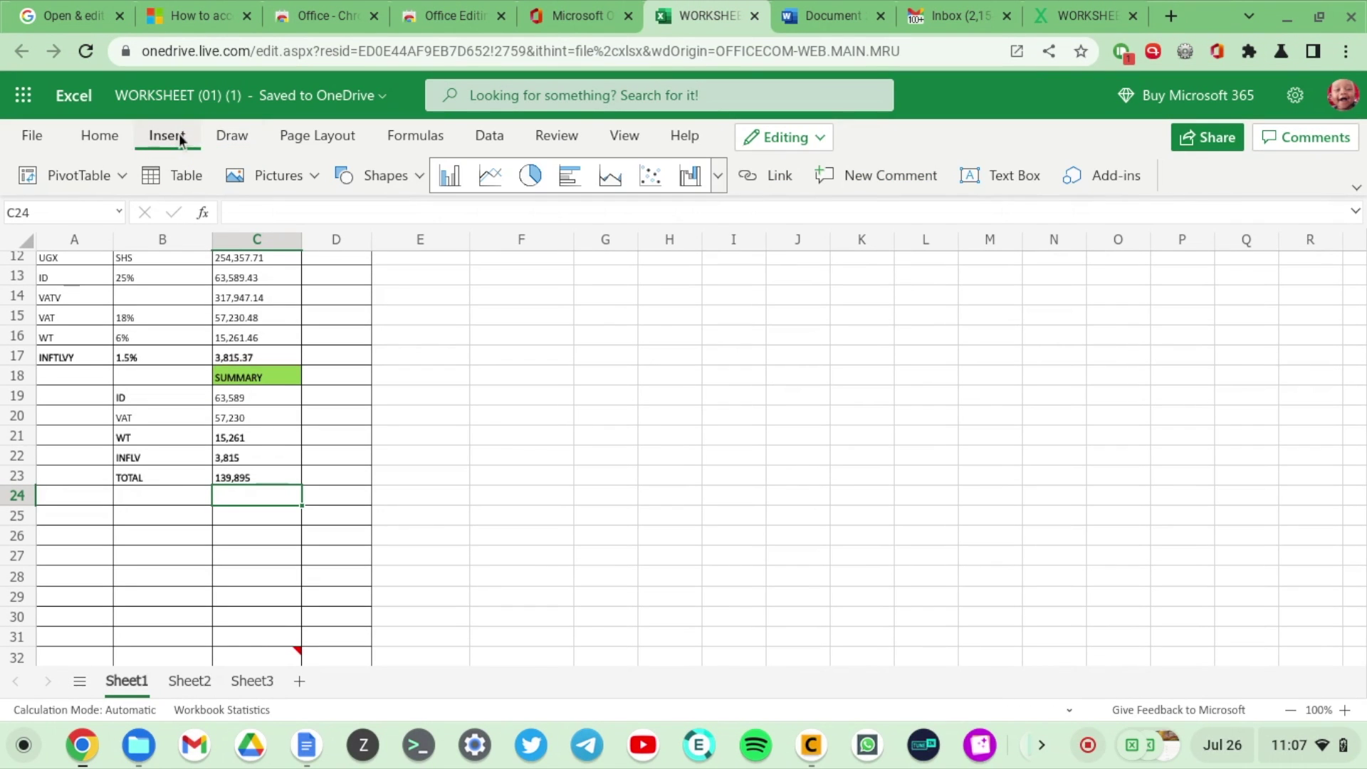
click(98, 139)
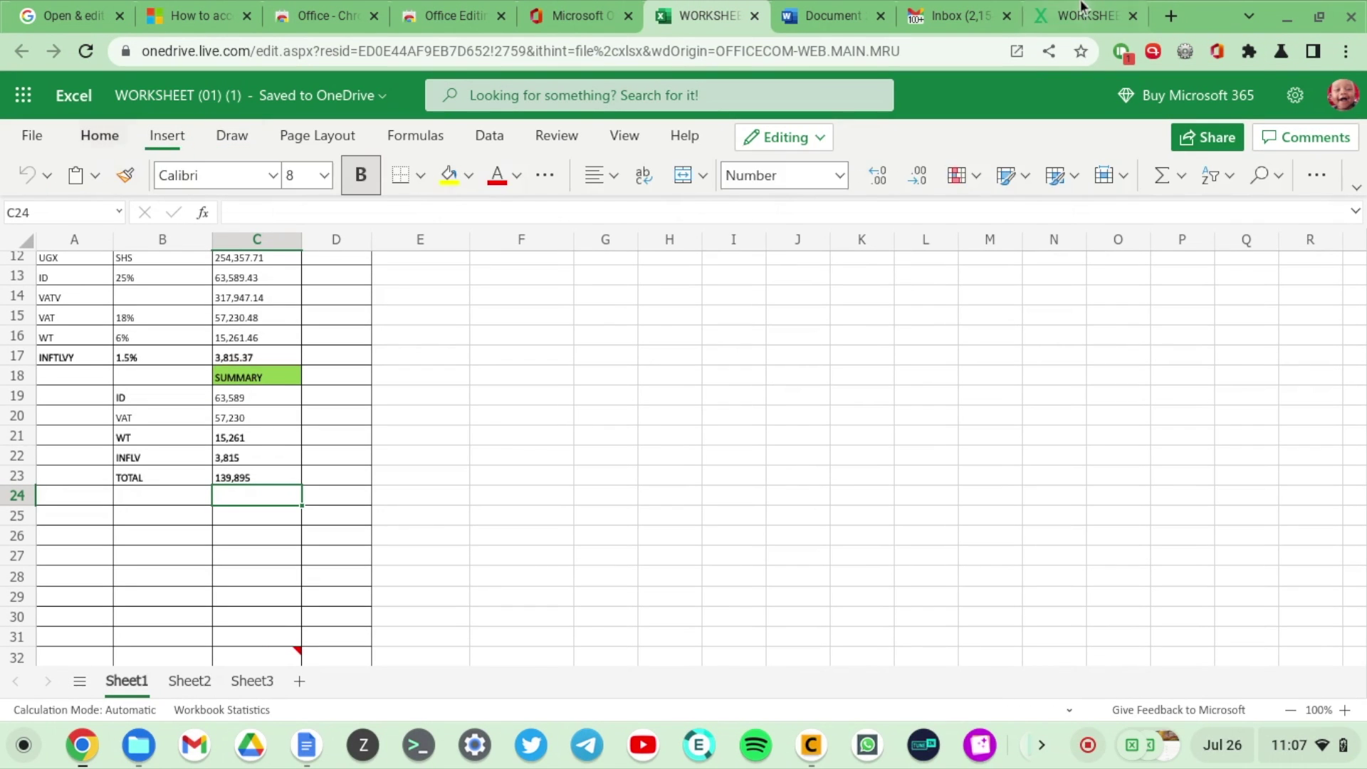
click(1039, 25)
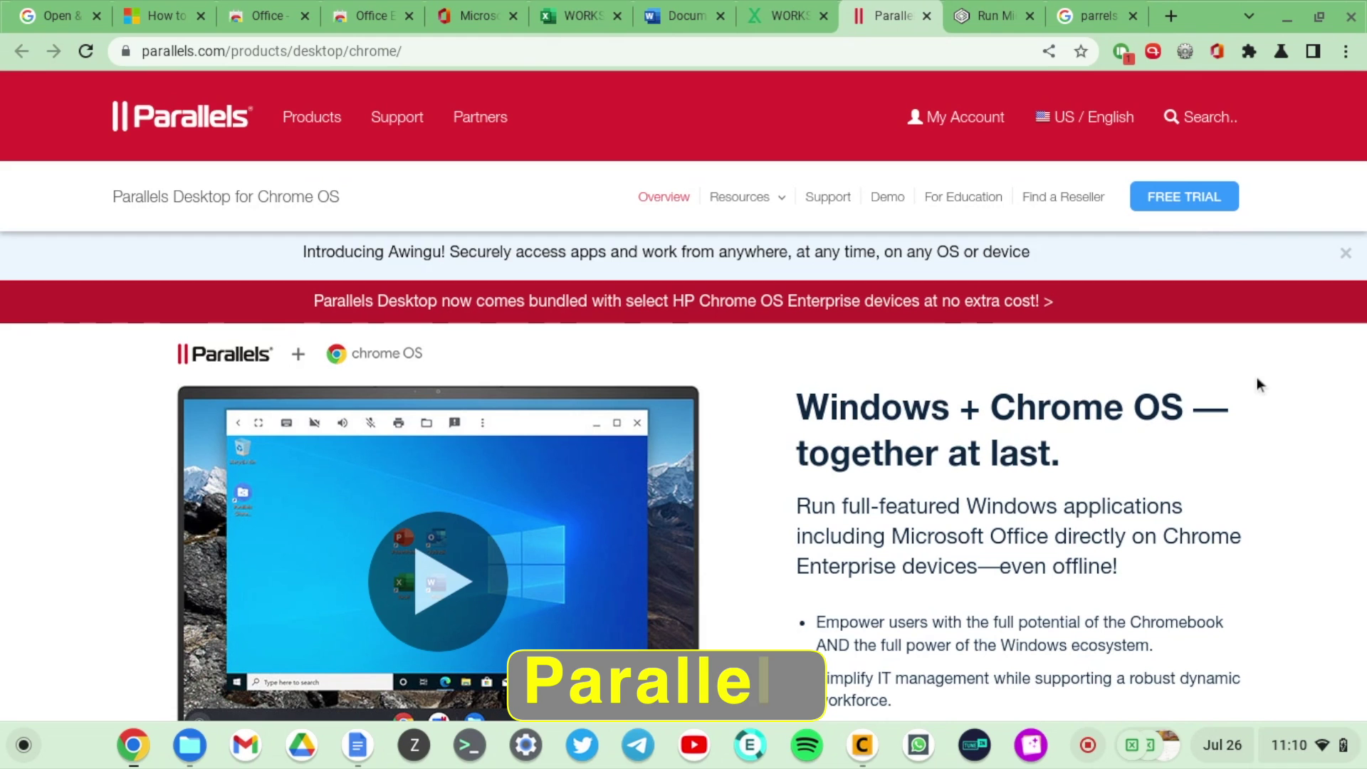
Scroll the Parallels Desktop for Chrome OS page past the feature cards to the tutorial videos
scroll(1108, 415, down, 3)
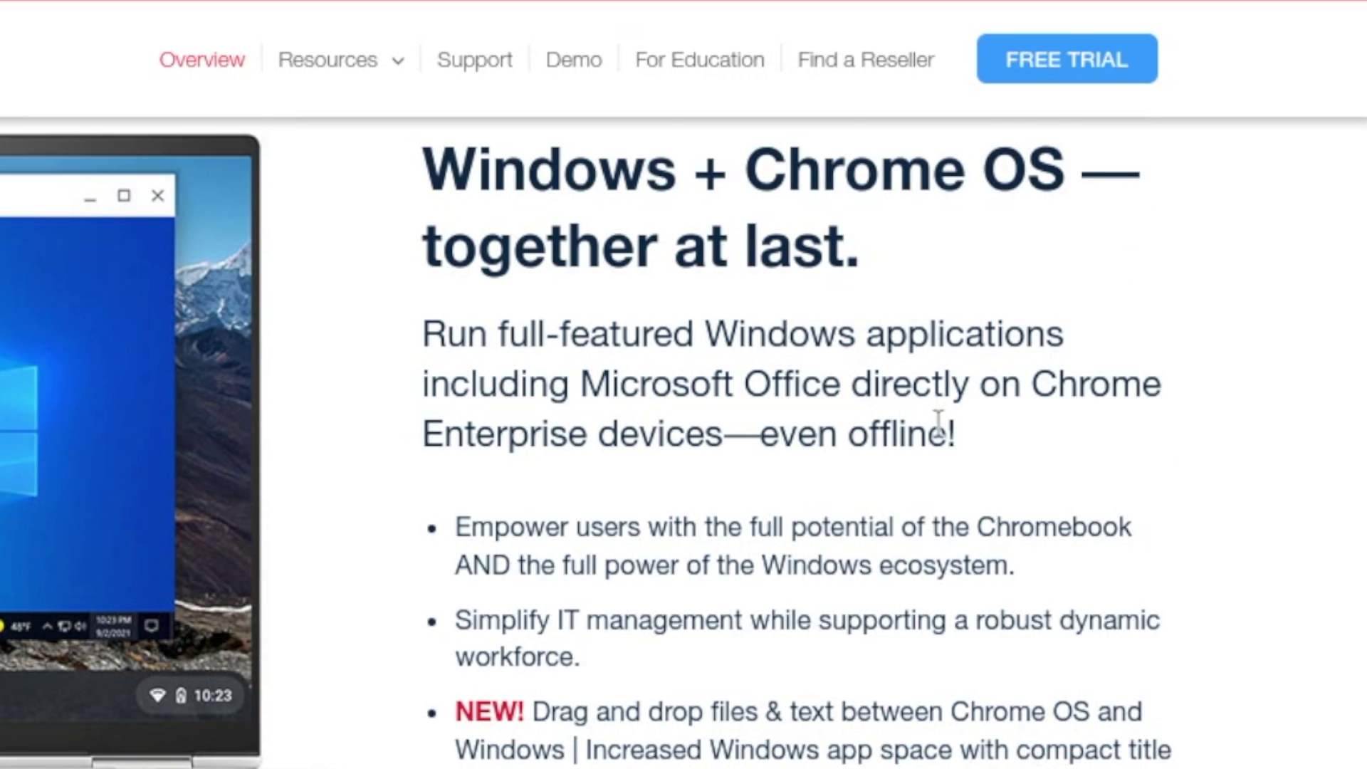
scroll(938, 423, down, 1)
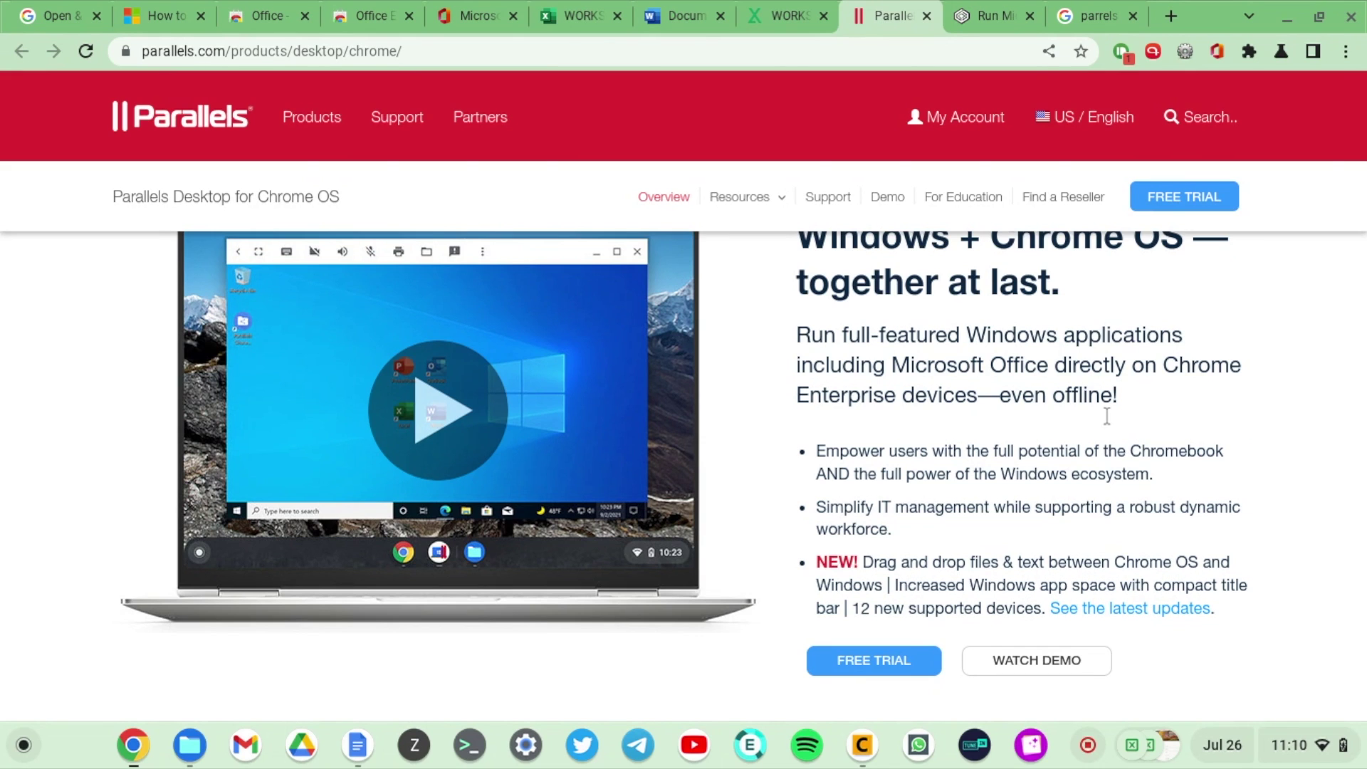
scroll(1106, 416, up, 1)
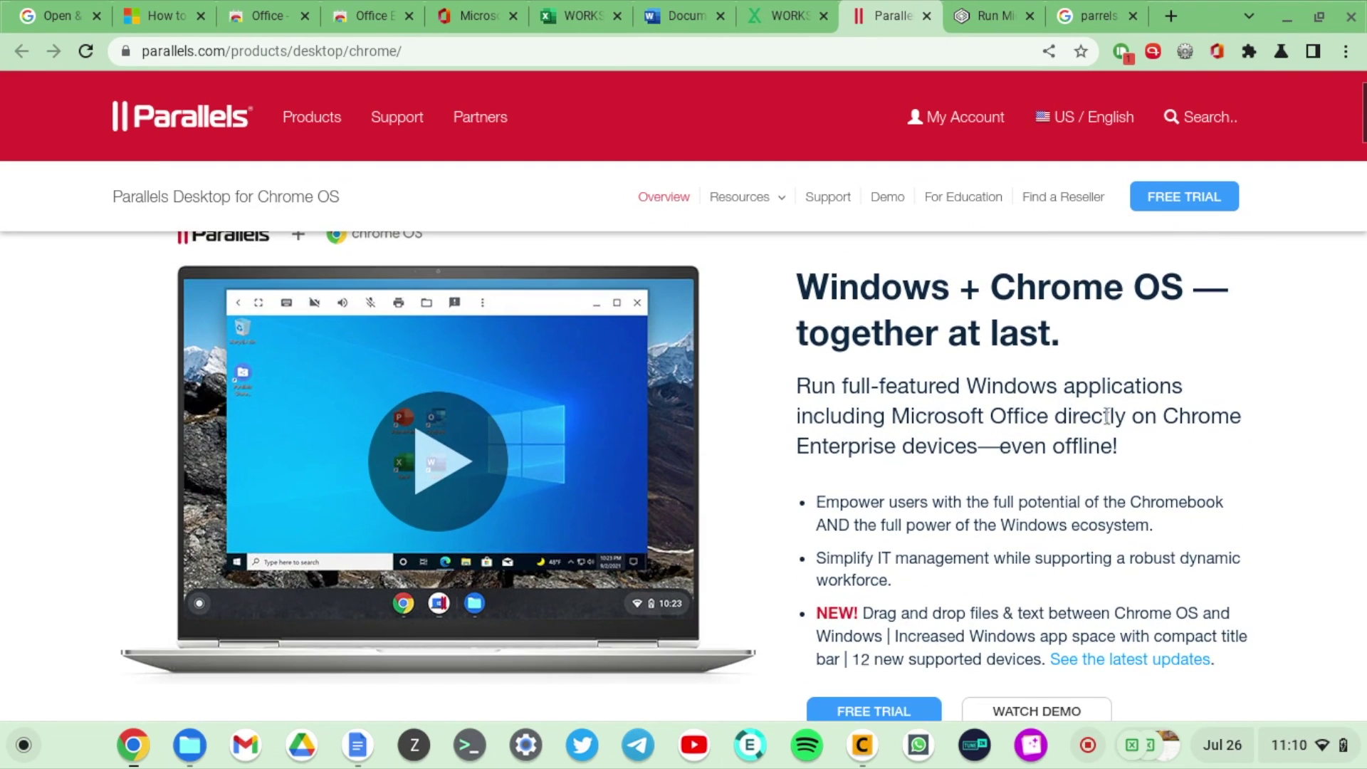
scroll(1107, 416, down, 3)
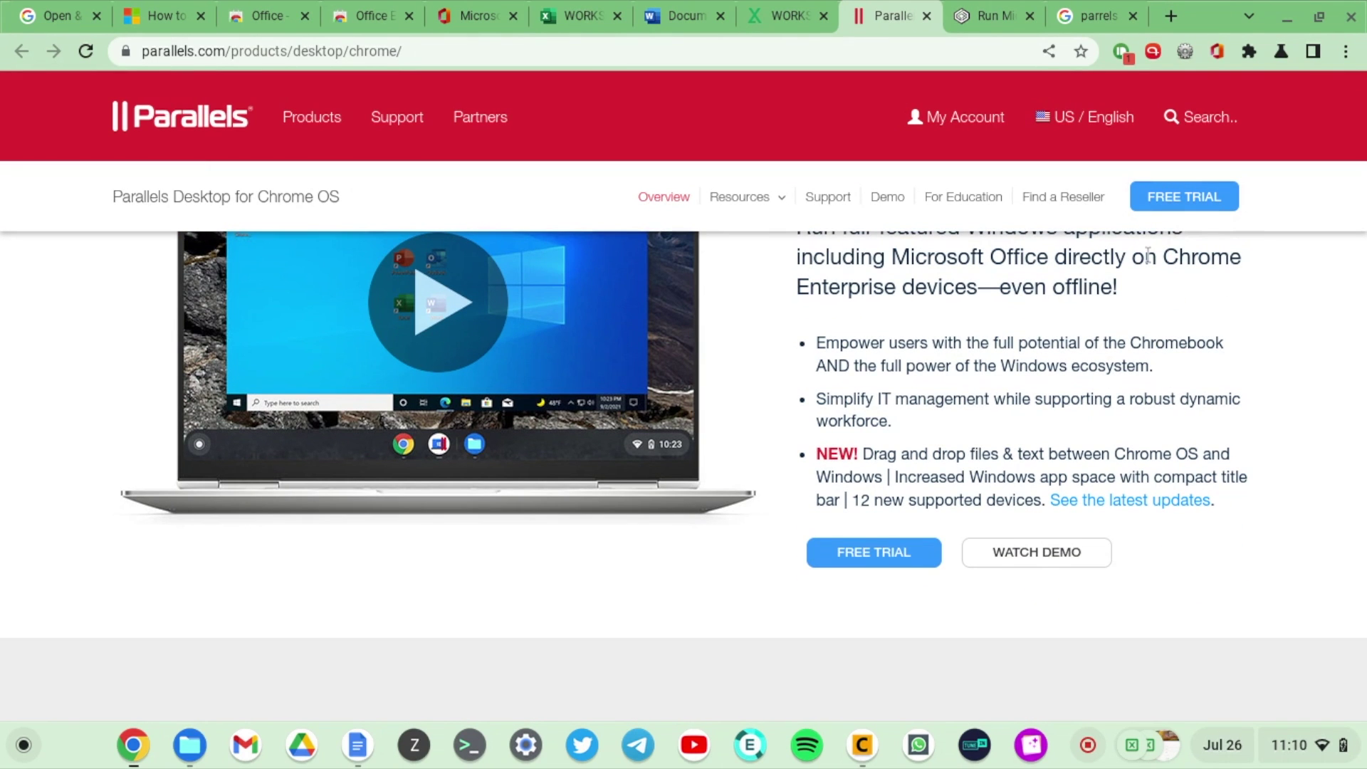
scroll(1148, 254, down, 10)
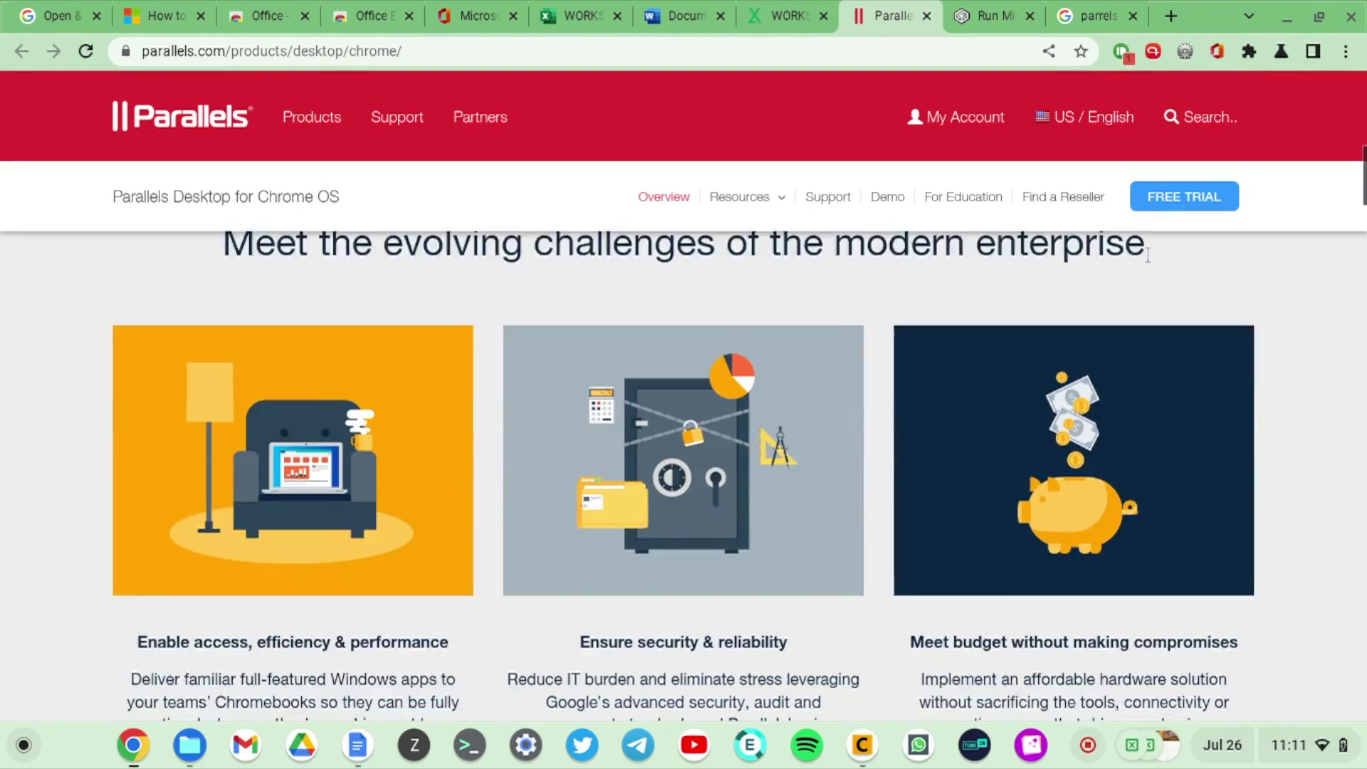
scroll(1147, 254, down, 7)
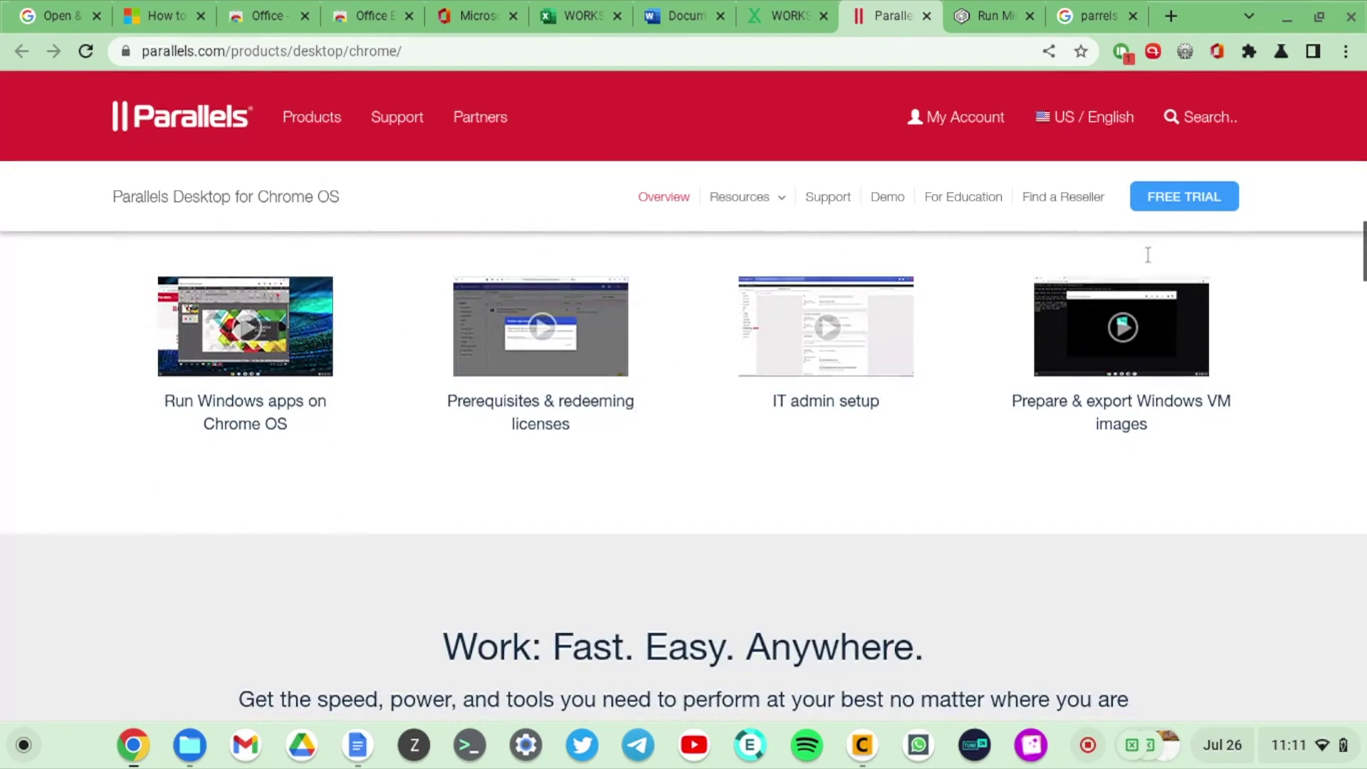
scroll(1284, 246, up, 6)
Read the CrossOver page from the top down to the CrossOver Chrome OS section priced $16.00
key(ctrl+Tab)
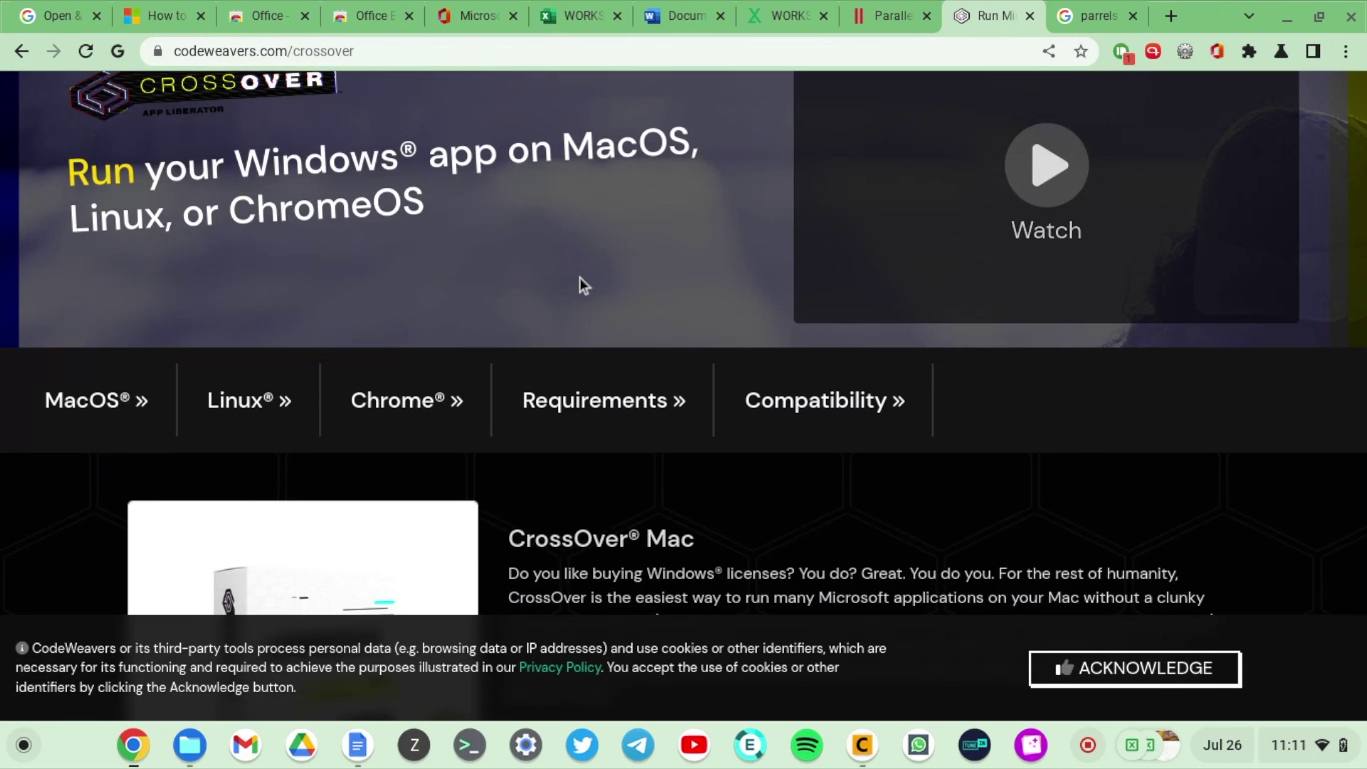
scroll(579, 285, down, 4)
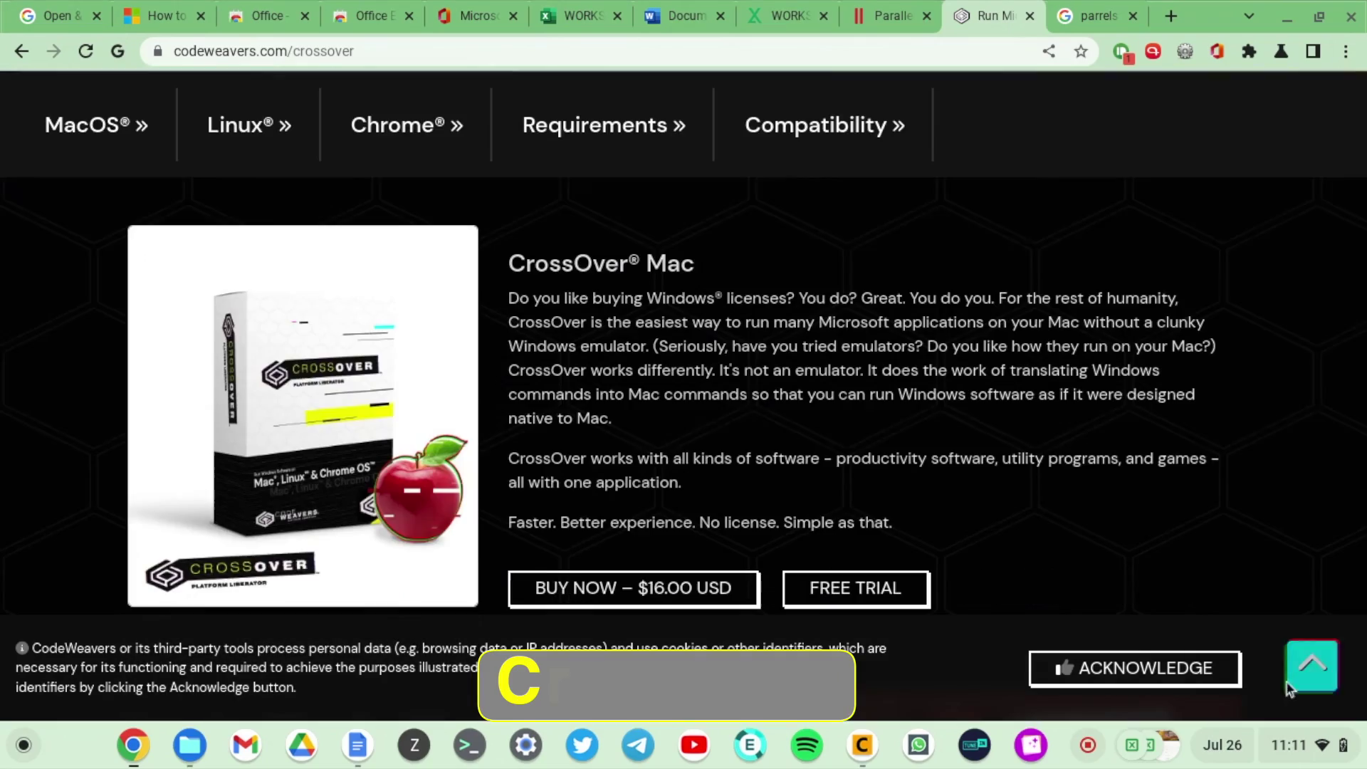
click(1310, 669)
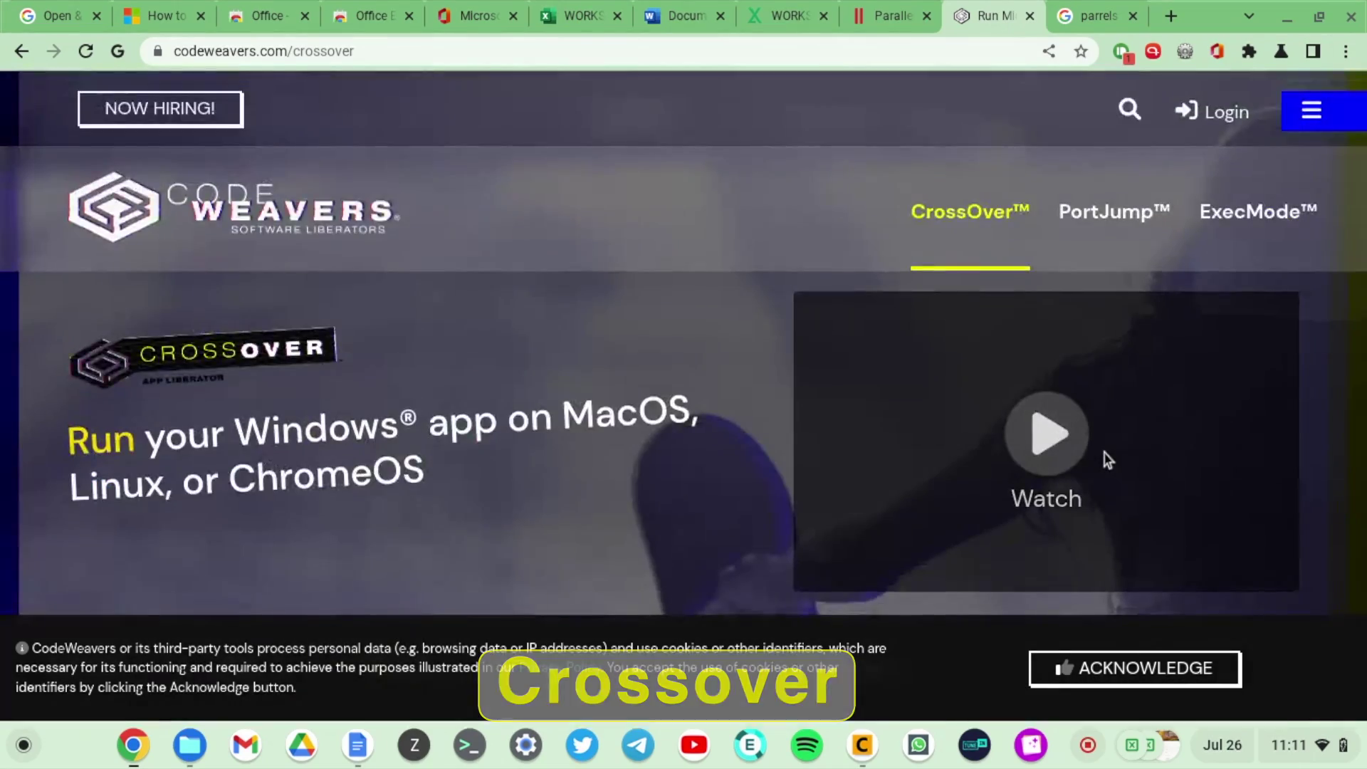
scroll(1104, 454, down, 8)
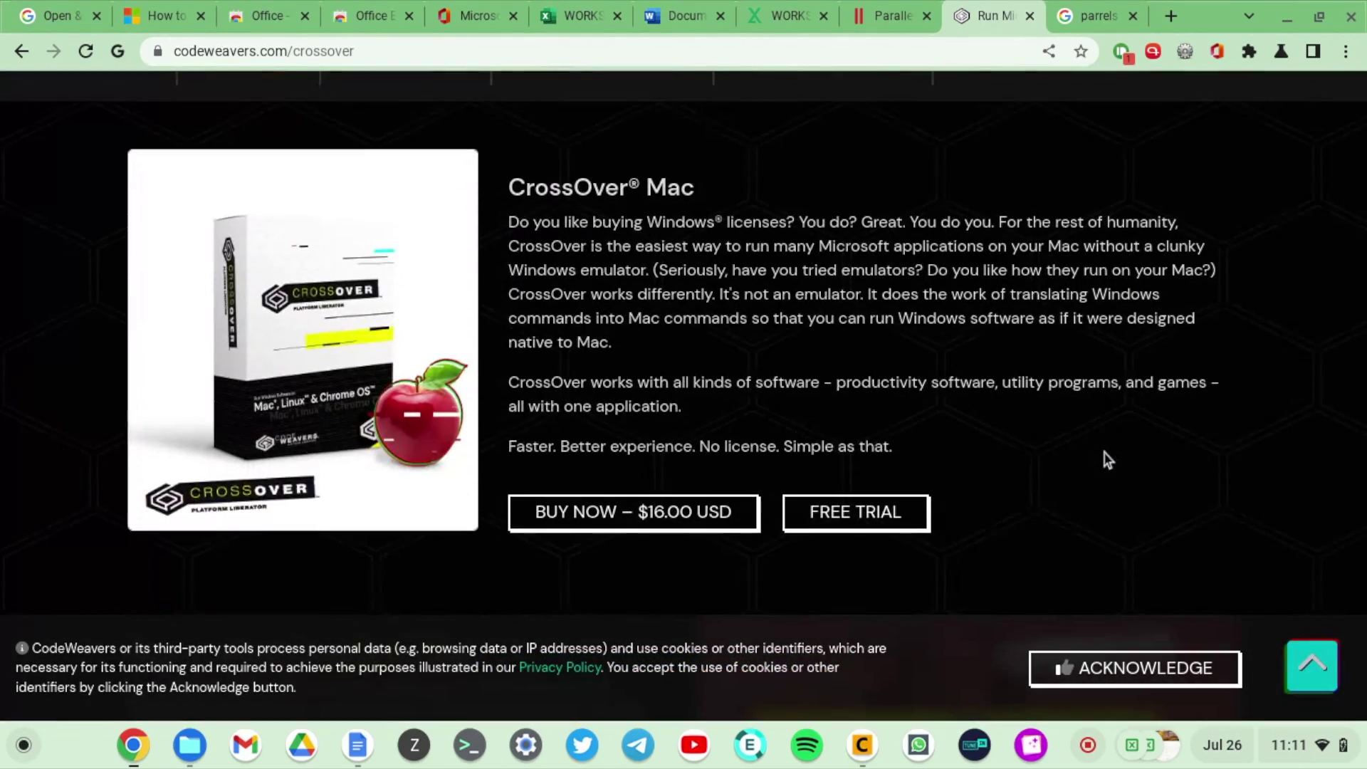
scroll(1107, 460, down, 8)
scroll(1106, 459, down, 1)
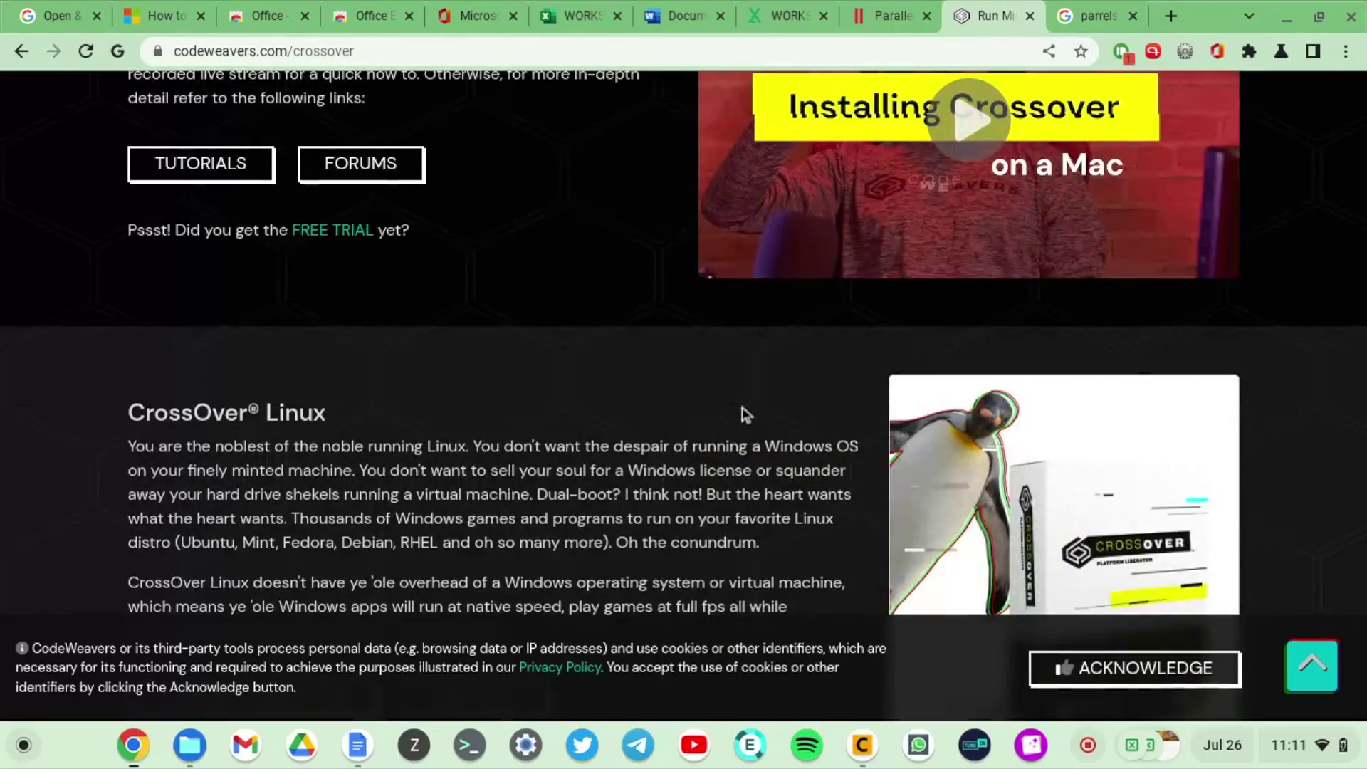
scroll(674, 405, up, 2)
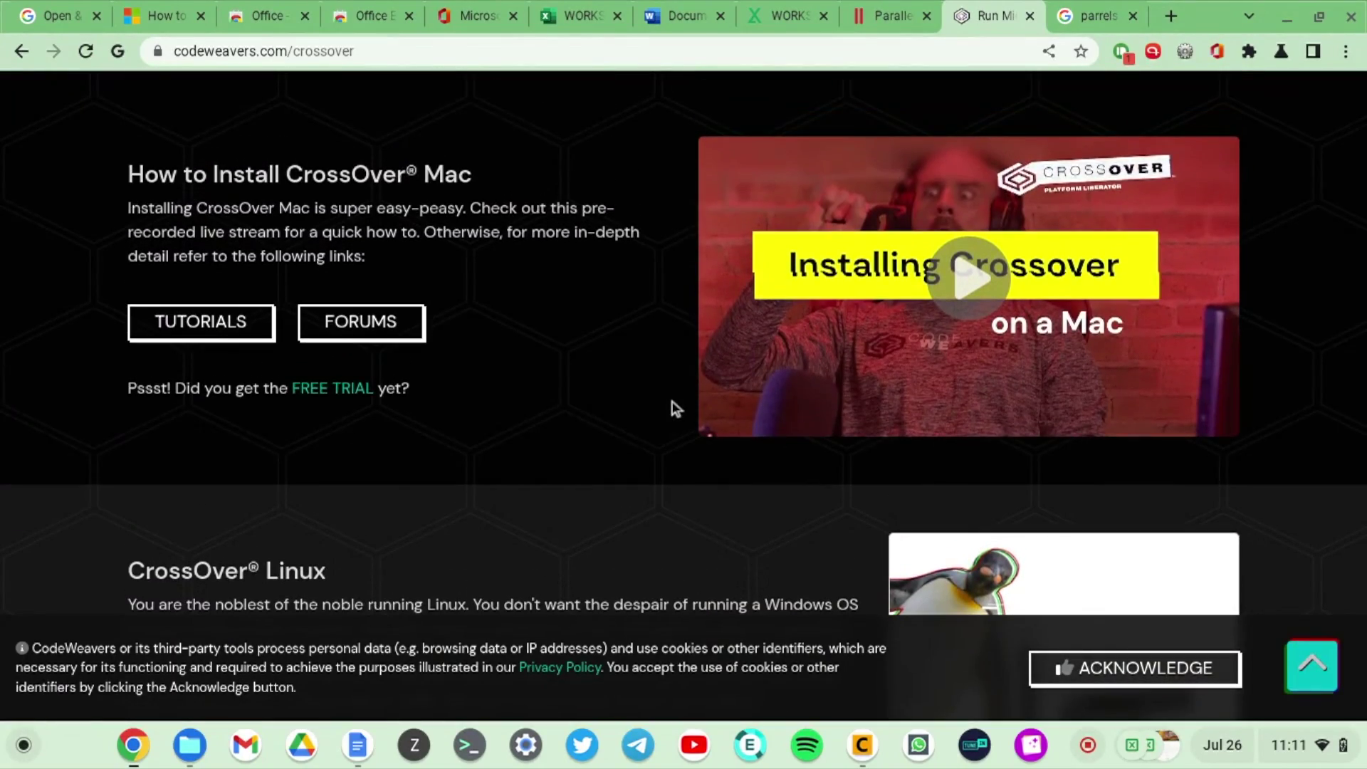
scroll(674, 406, down, 11)
scroll(1058, 350, down, 6)
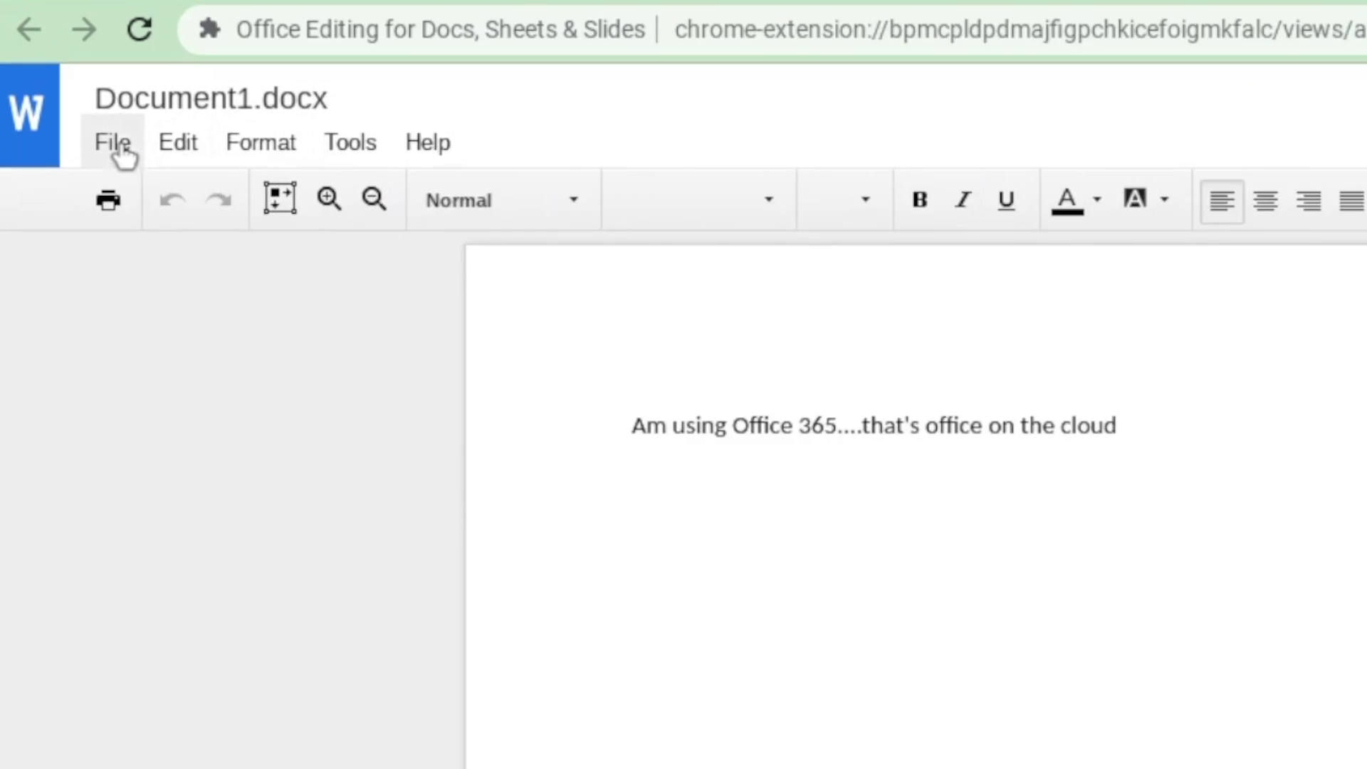
Save Document1.docx as a Google Docs file named Document1 in Drive
click(70, 119)
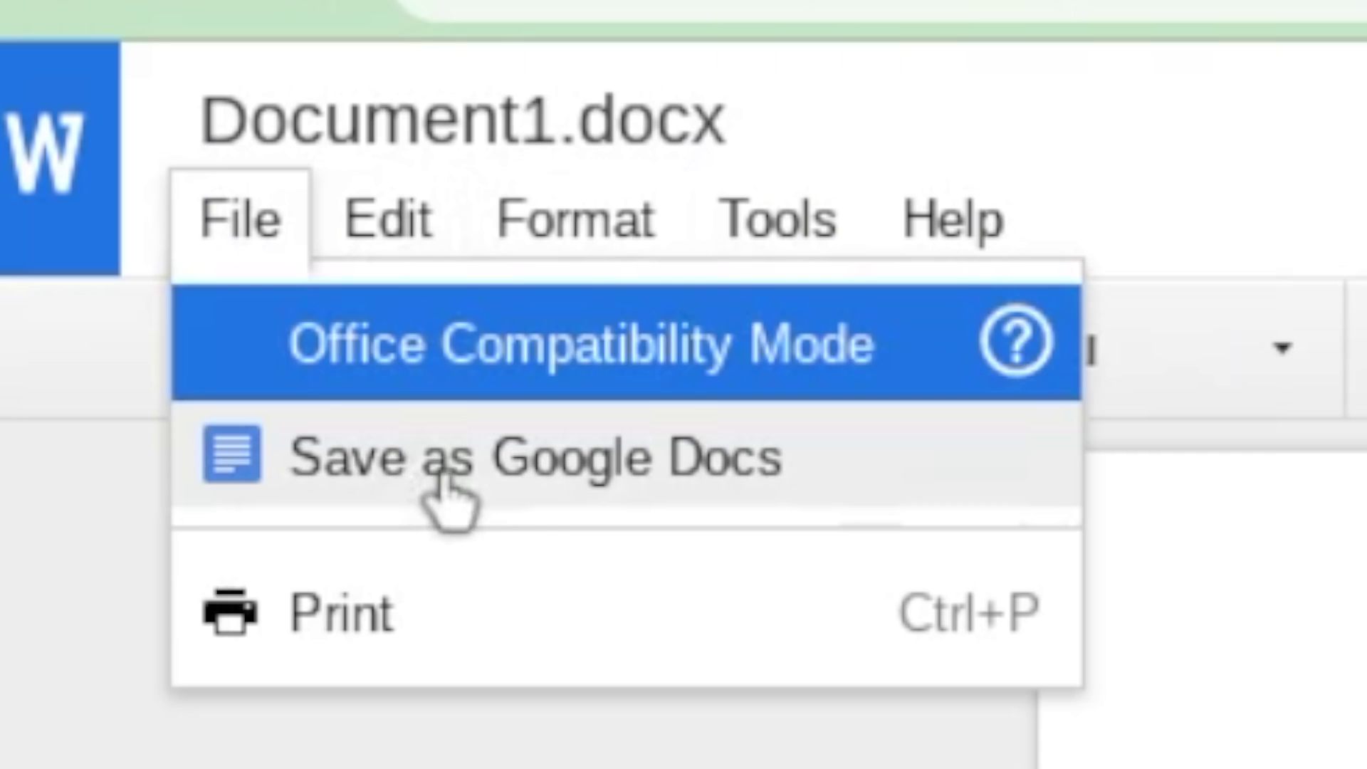
click(524, 498)
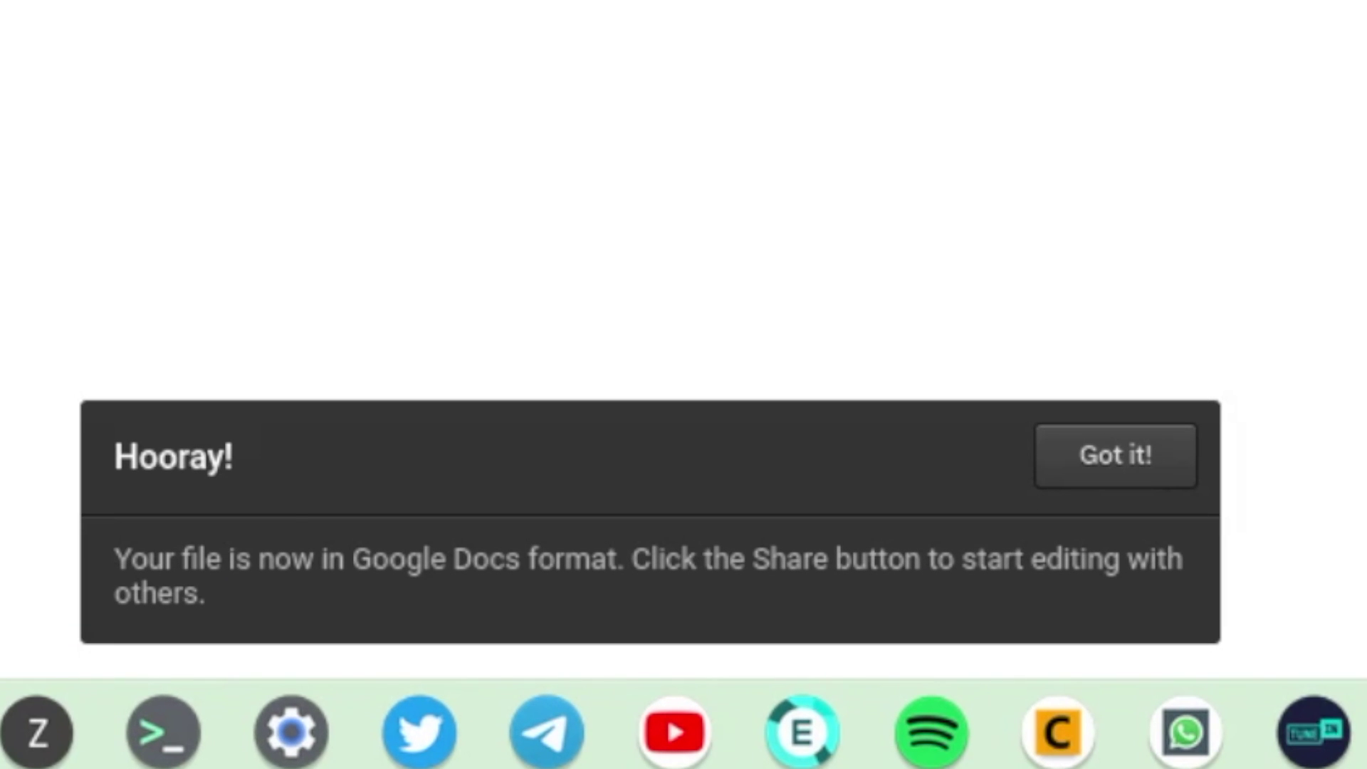
View the Insert menu options of the converted Document1 in Google Docs
click(208, 119)
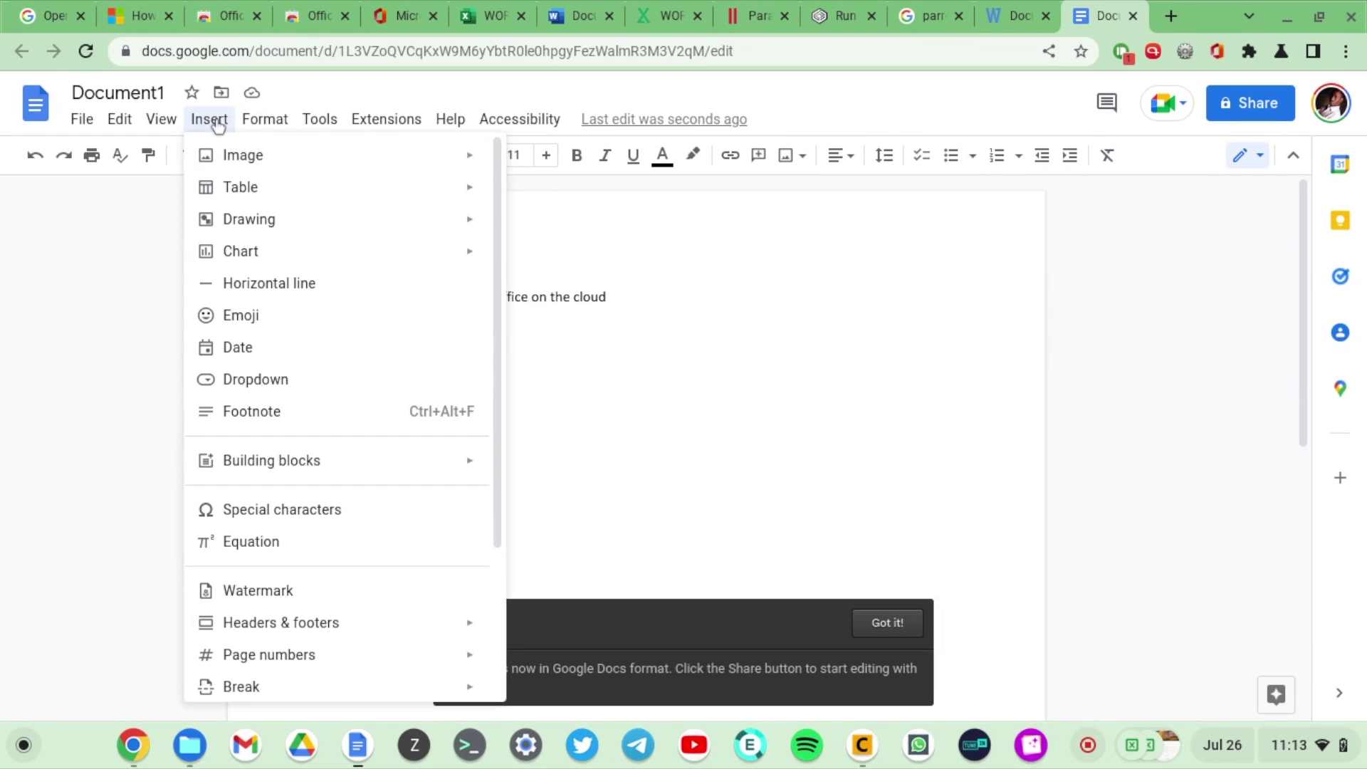